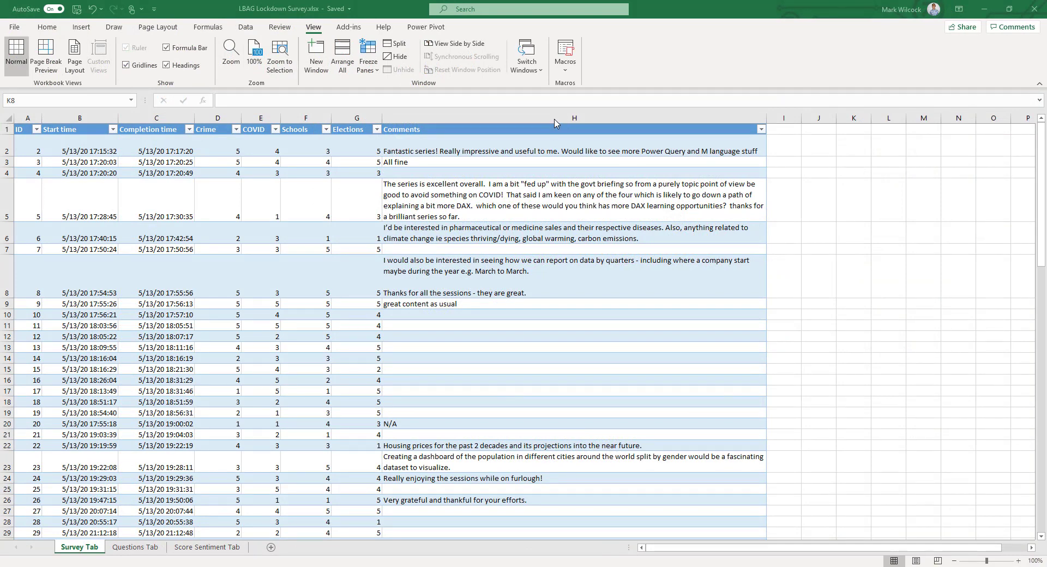
Step: Bring the stop_words.csv workbook to the front through Switch Windows
left_click(554, 116)
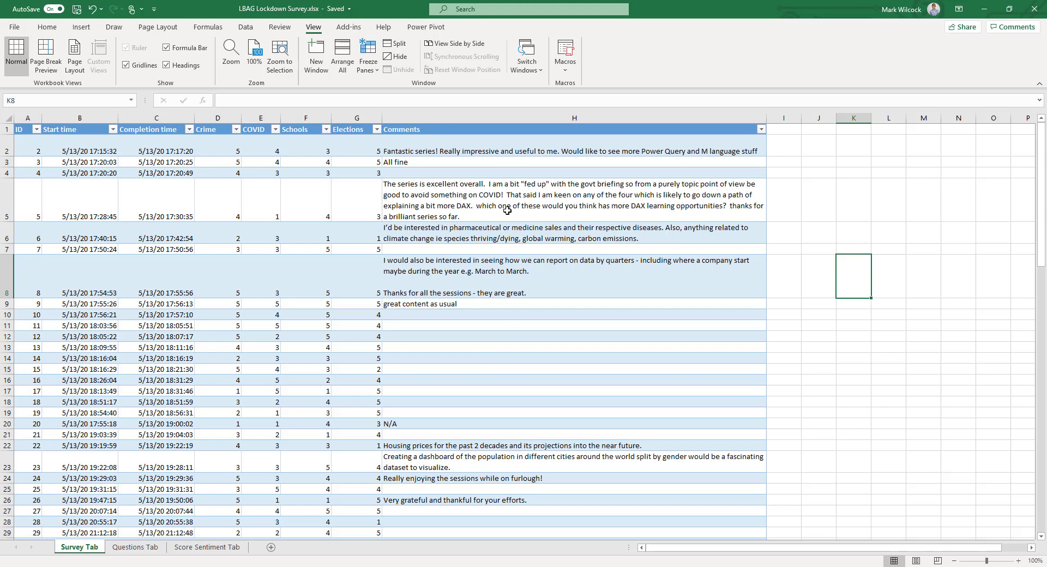
left_click(537, 75)
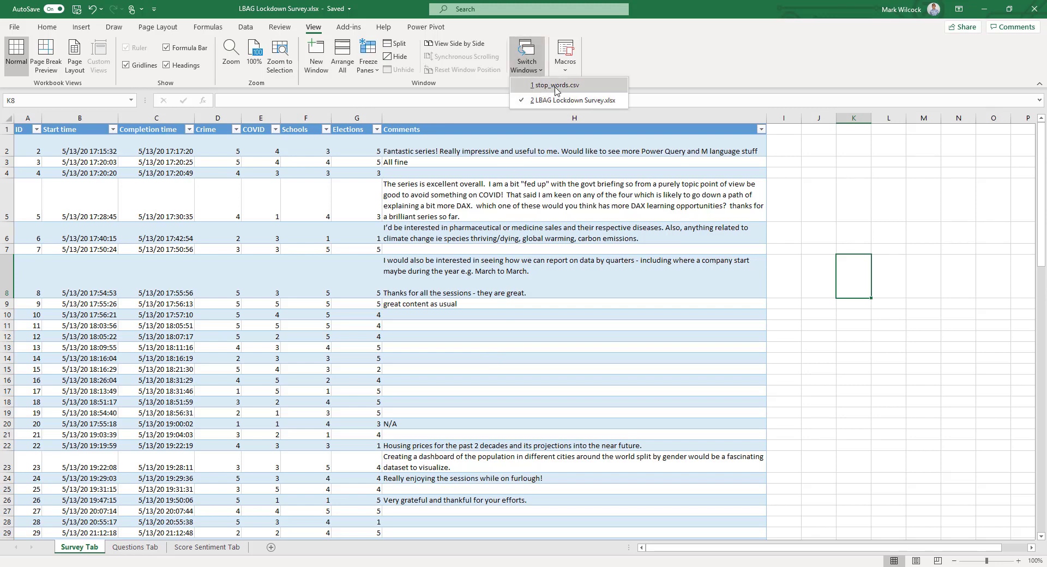
left_click(556, 87)
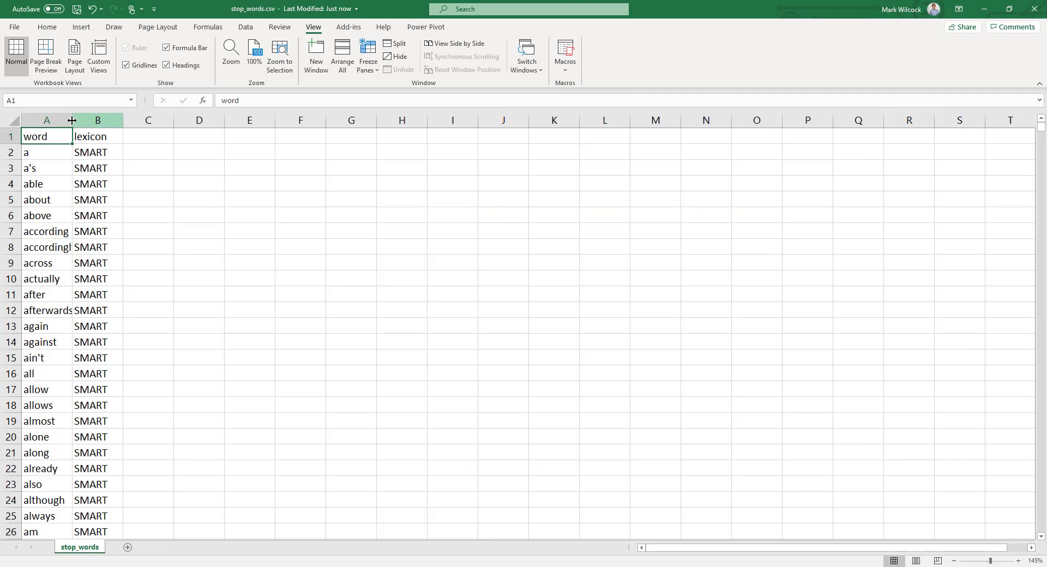
Step: Widen column A so the longest stop words fit, then select cell A2
left_click_drag(73, 120, 177, 120)
left_click(152, 123)
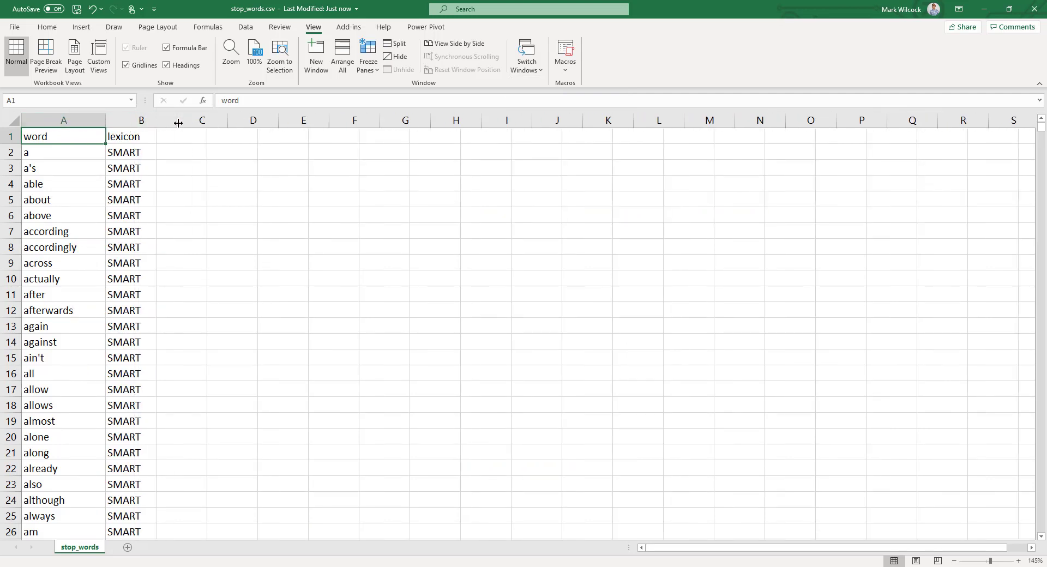
left_click(64, 148)
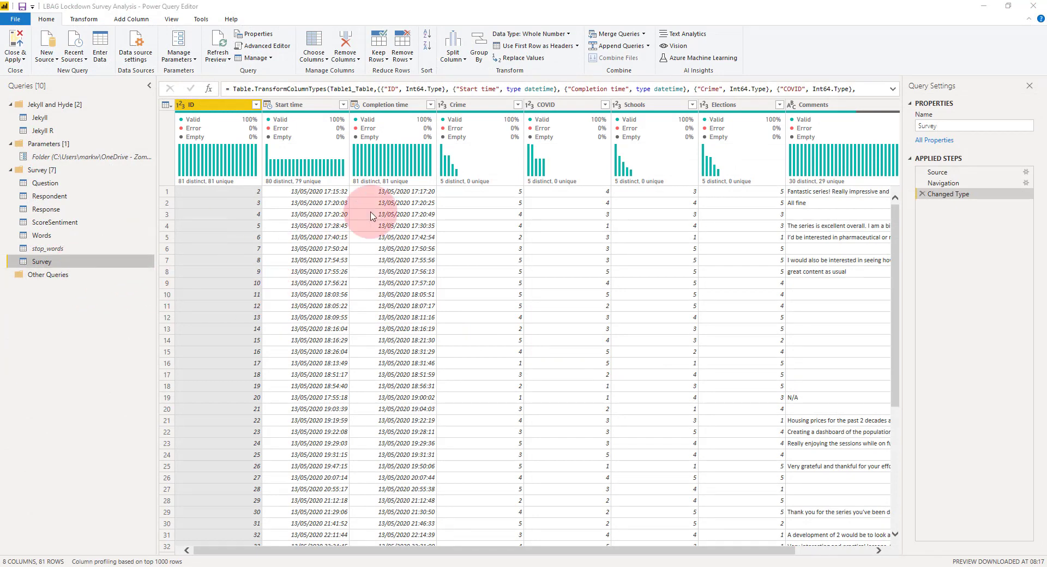
Step: Preview stop_words, then show the Words query at its Source step with Survey's 81 comments
left_click(67, 249)
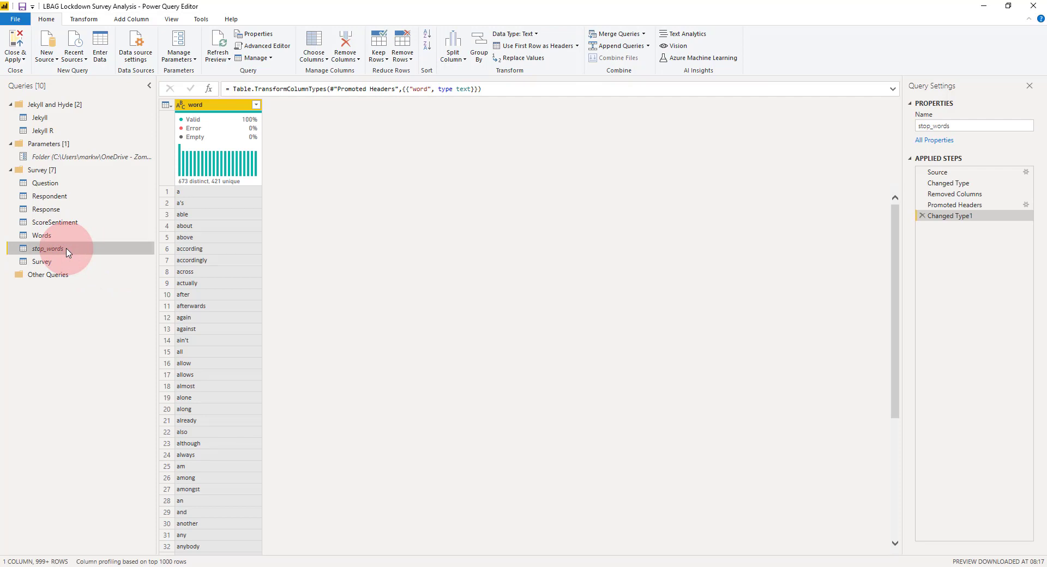
left_click(59, 238)
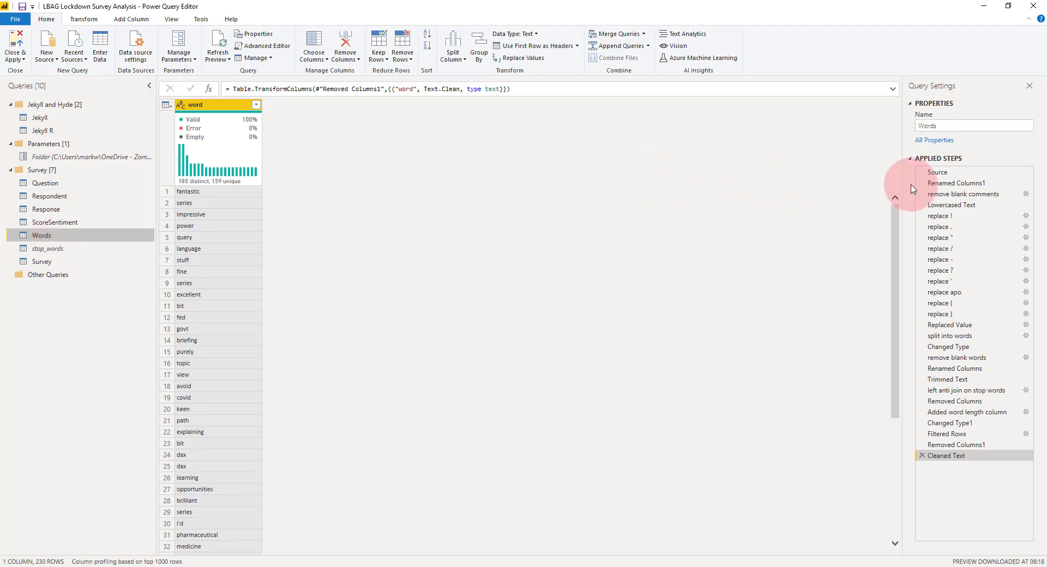
left_click(944, 173)
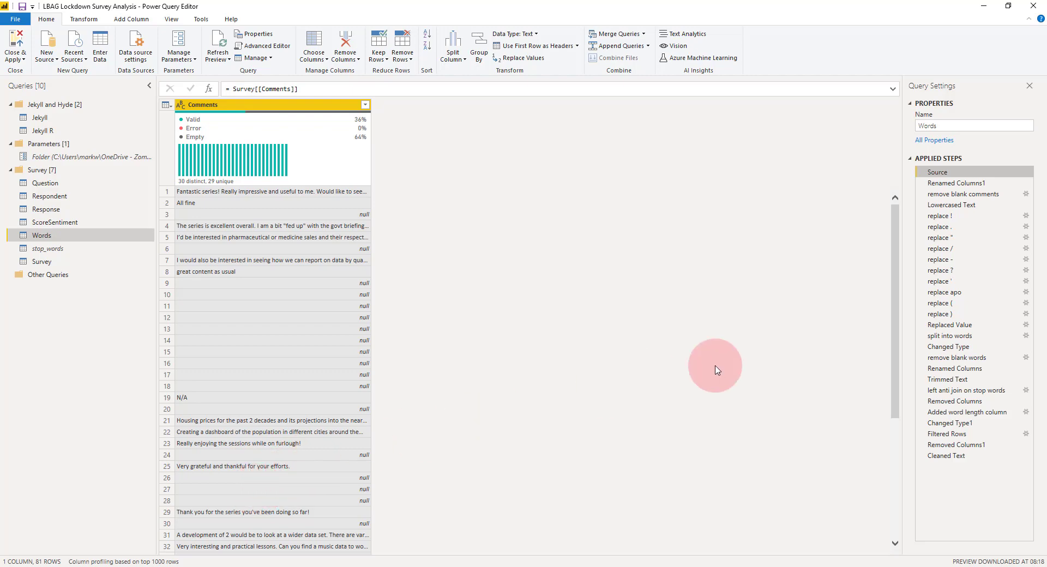
Step: Inspect the Renamed Columns1 step's Text column, then the remove-blank-comments step with 29 rows
left_click(945, 186)
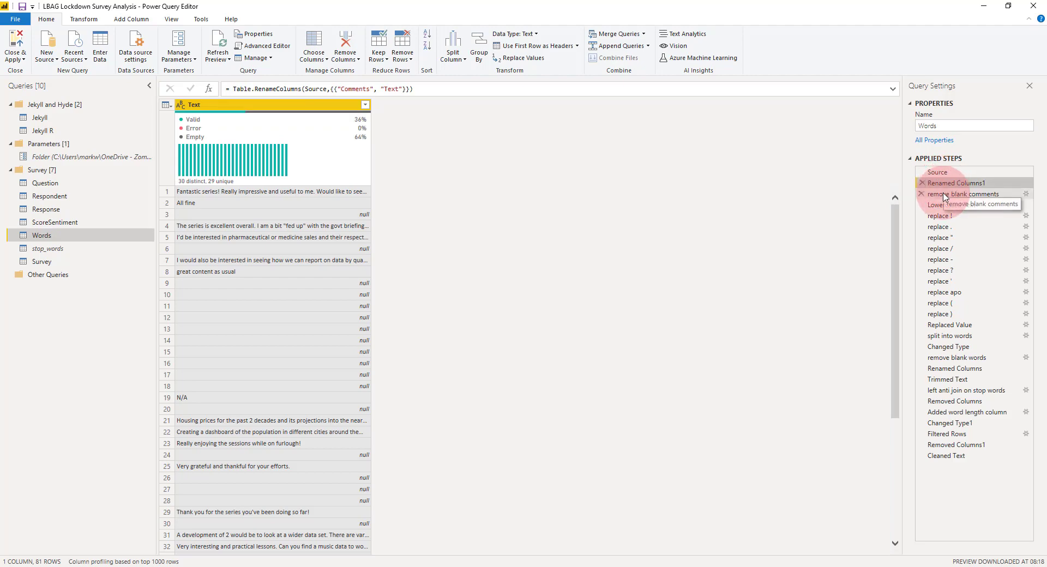
left_click(365, 105)
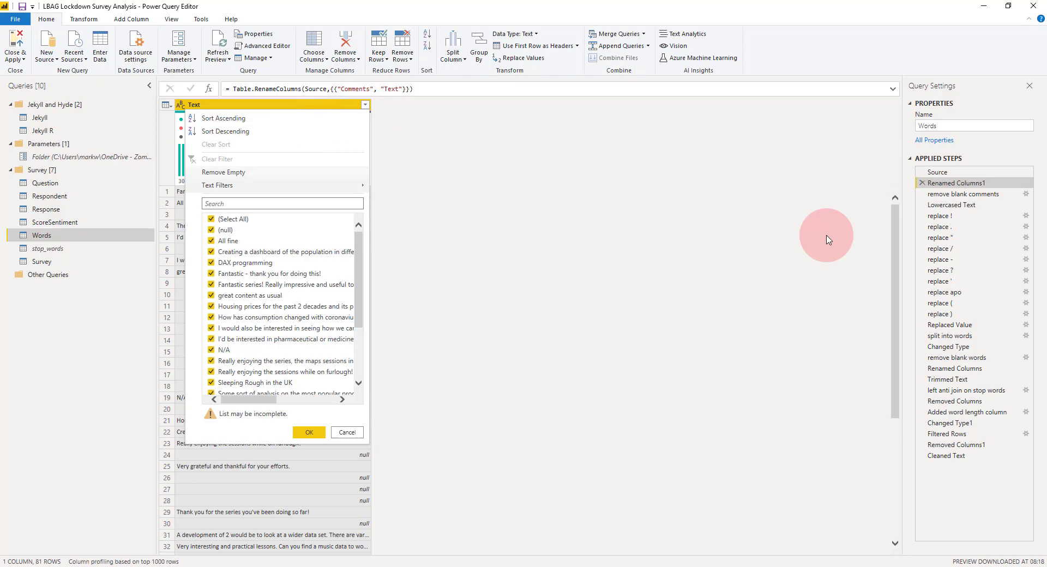
left_click(943, 197)
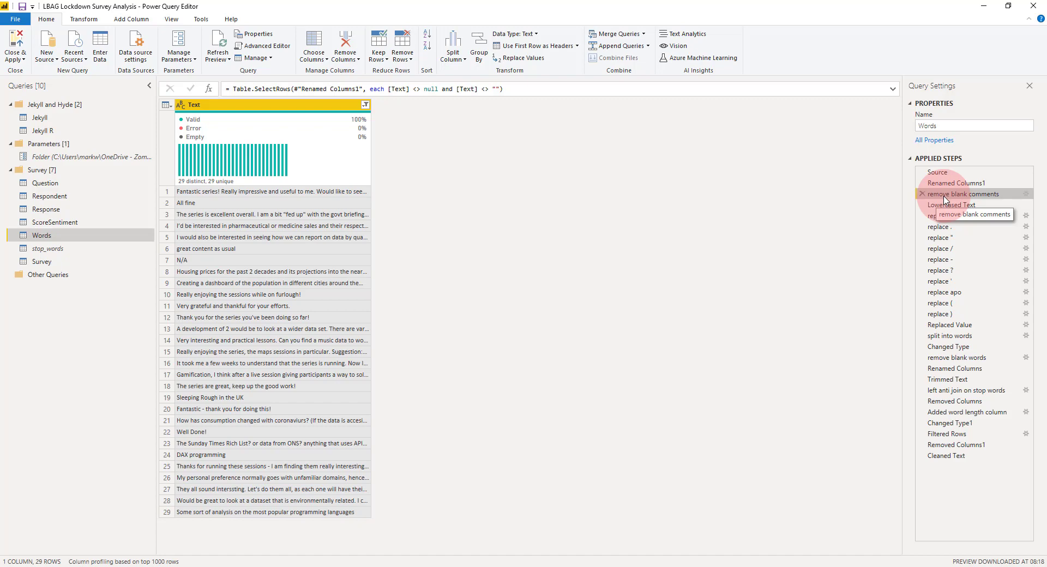
Step: Look over the Transform > Format text options, then close them
left_click(83, 19)
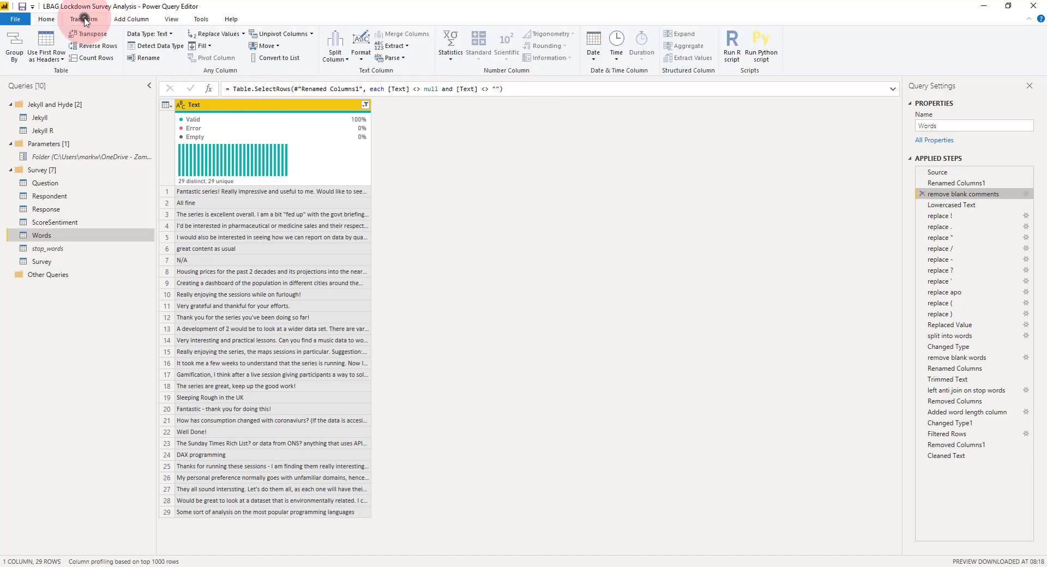
left_click(360, 54)
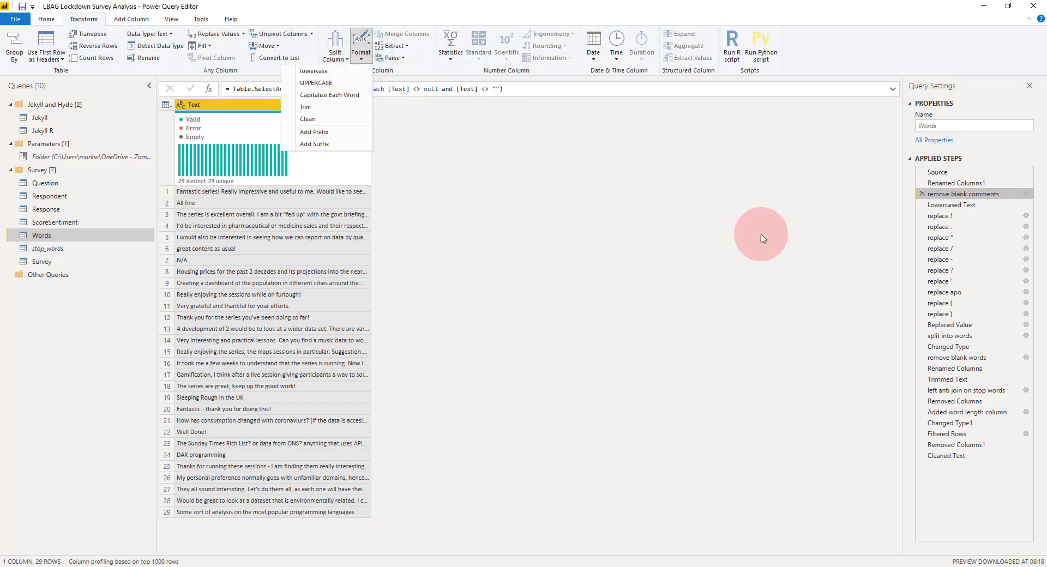
left_click(948, 206)
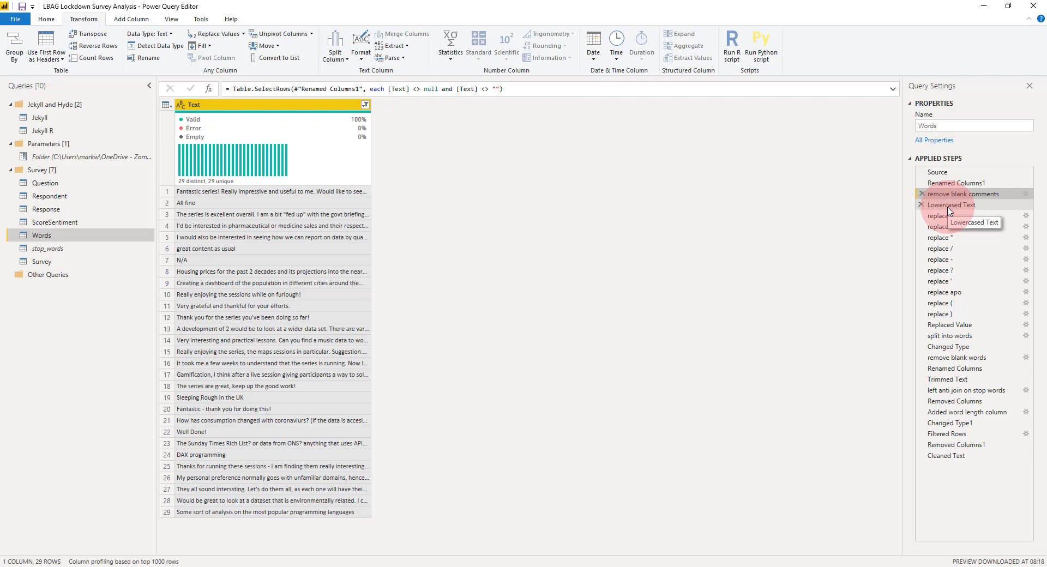
left_click(253, 260)
right_click(252, 260)
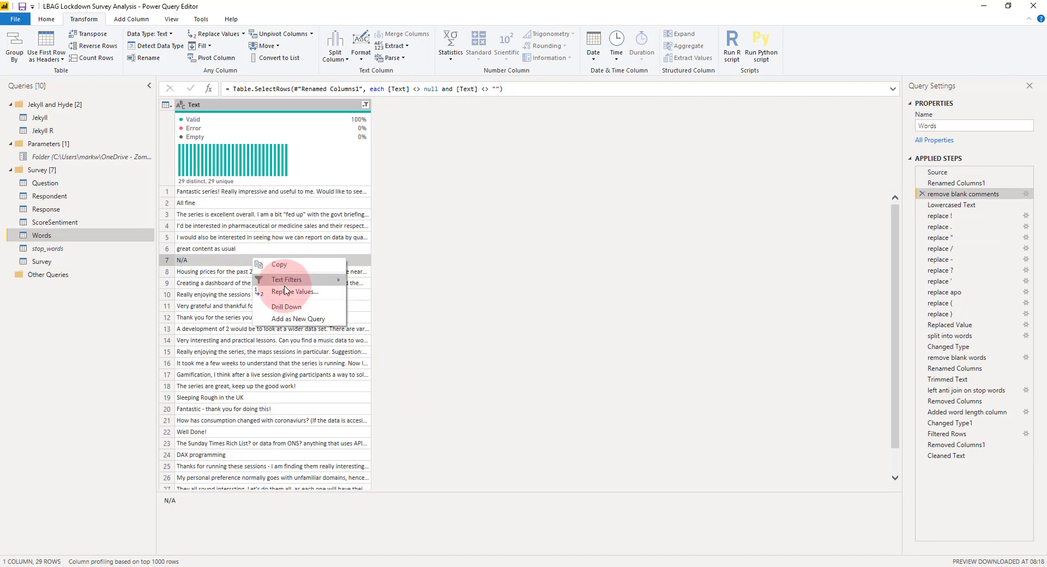
left_click(284, 291)
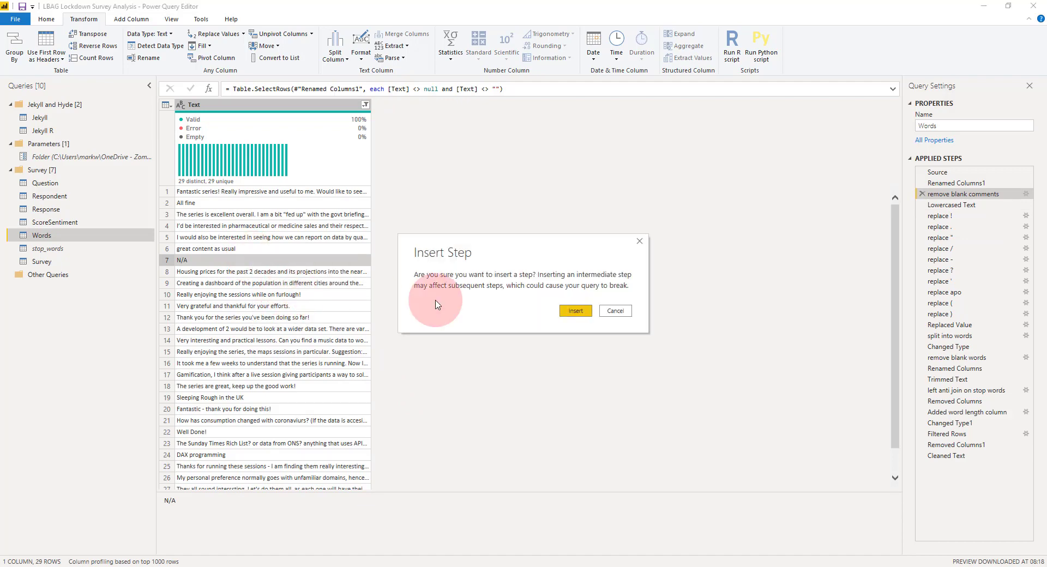
left_click(574, 311)
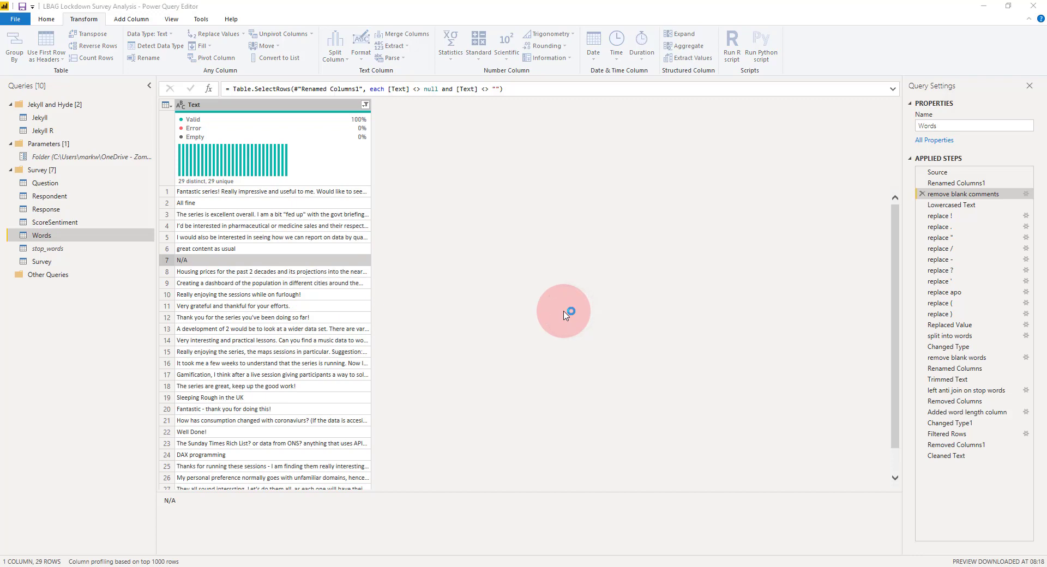
double_click(414, 269)
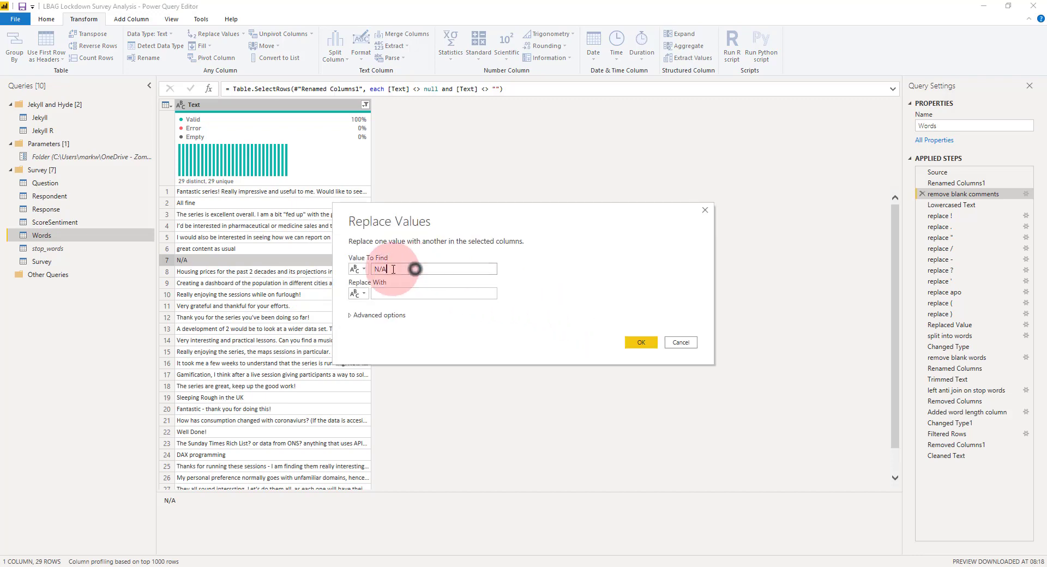
left_click(353, 271)
type("\"")
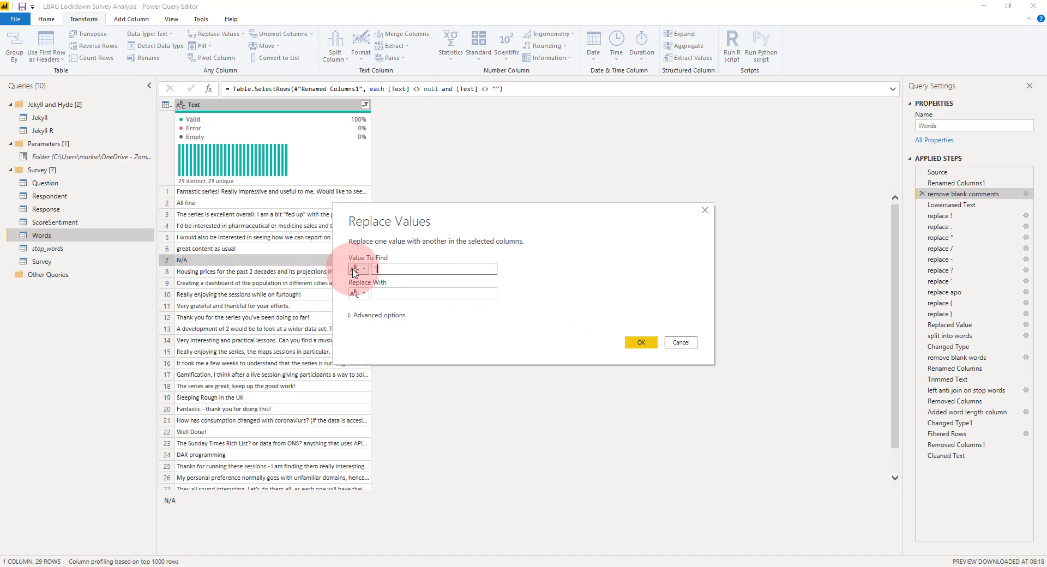
left_click(398, 294)
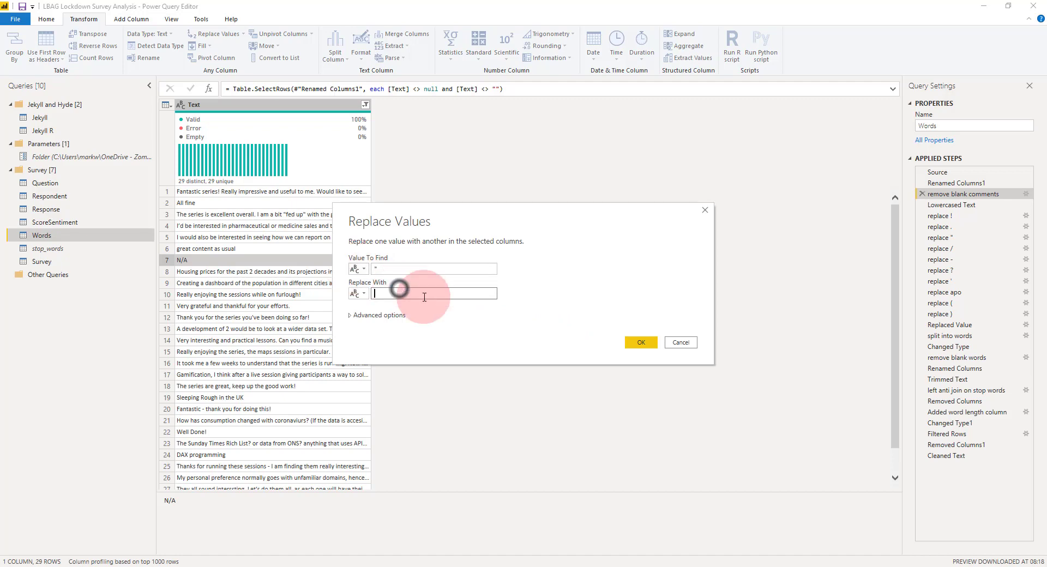
left_click(668, 343)
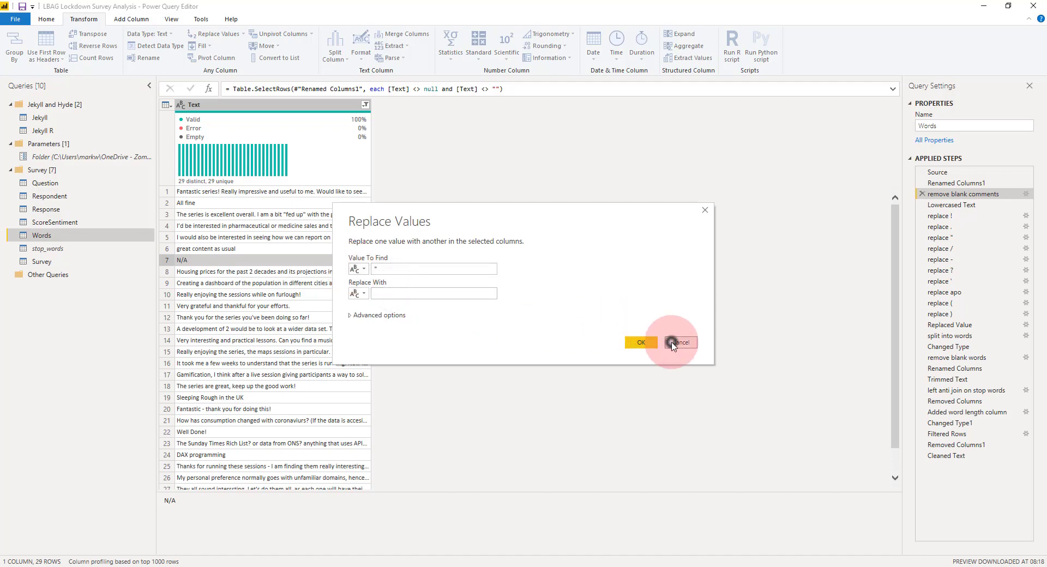
Step: Review the 'replace !' and 'split into words' steps, checking the words and, to, me
left_click(946, 216)
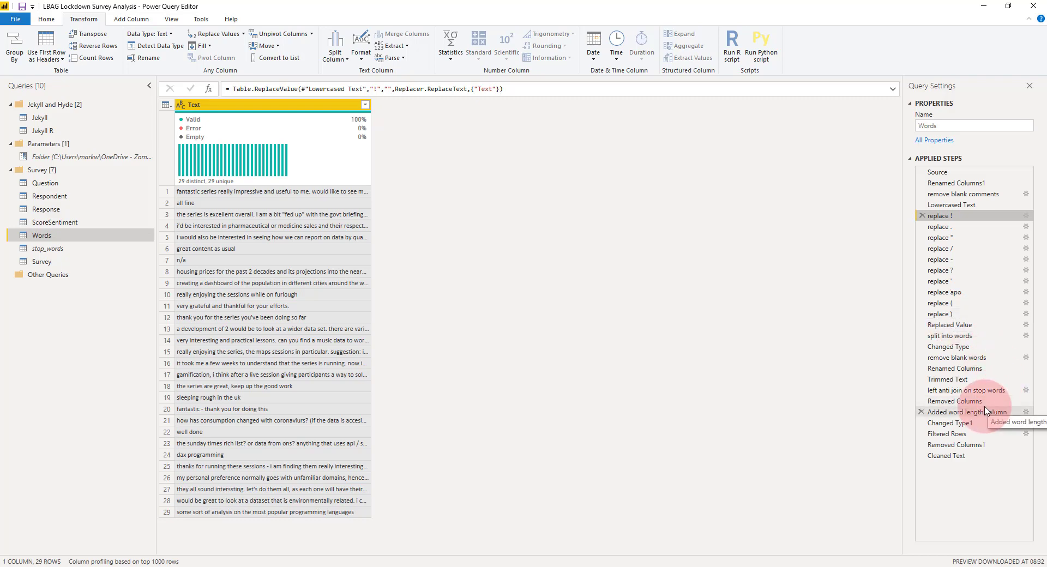
left_click(965, 336)
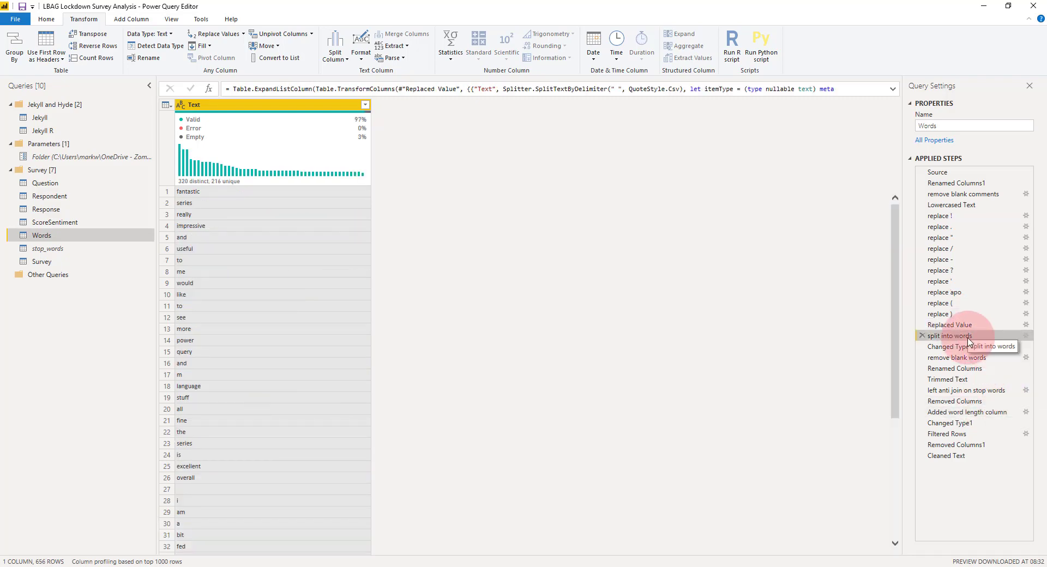
left_click(186, 237)
left_click(191, 260)
left_click(187, 271)
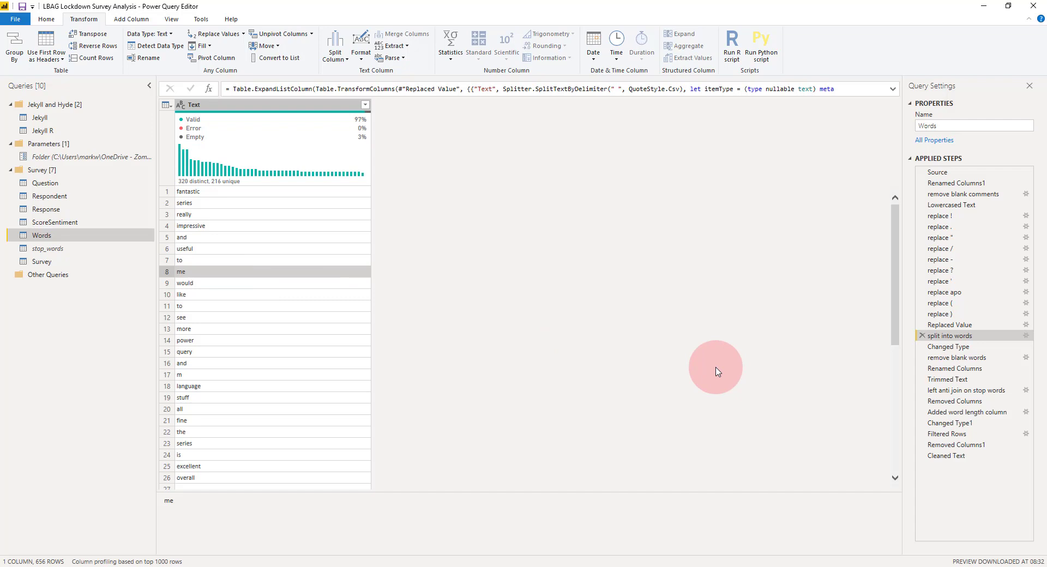
Step: Review the remove-blank-words, rename-to-word and Trimmed Text steps, leaving 639 words
left_click(962, 358)
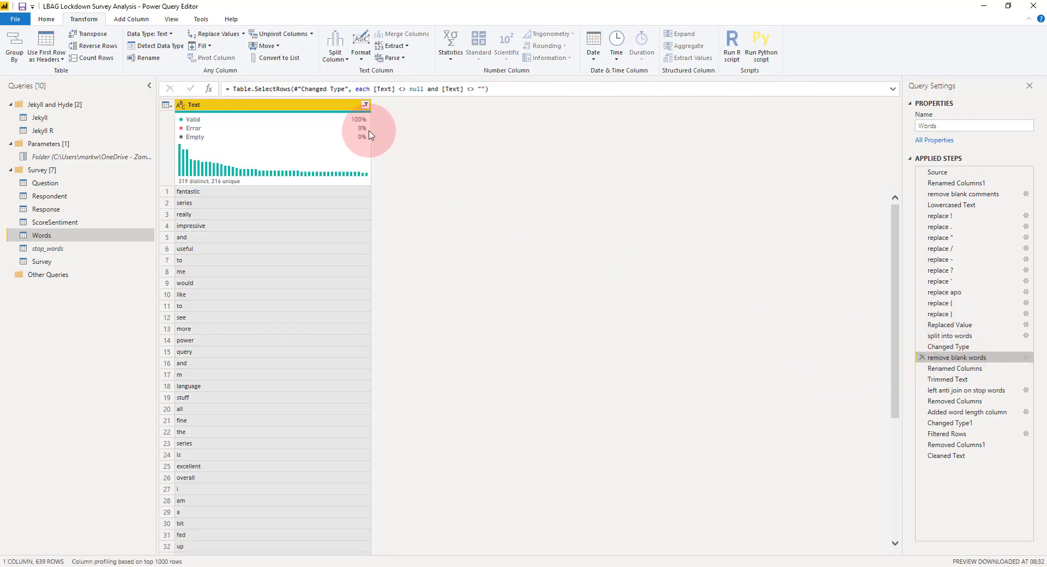
left_click(961, 370)
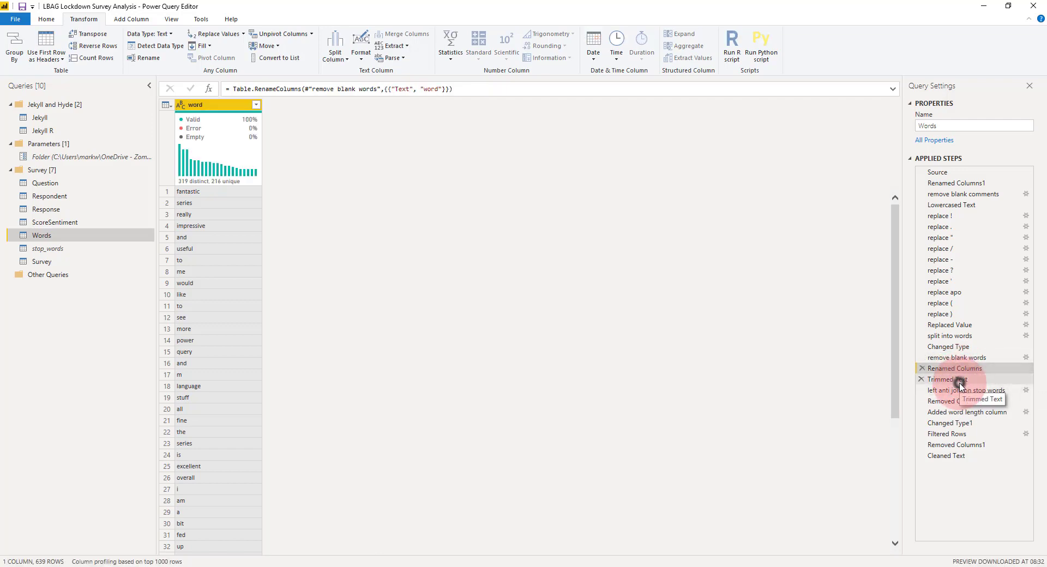
left_click(960, 383)
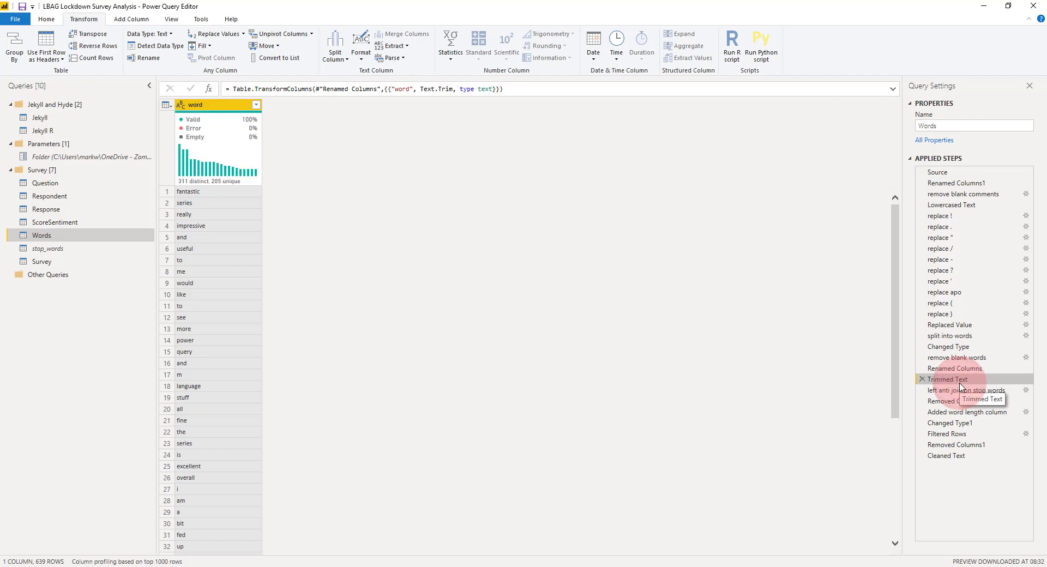
left_click(364, 63)
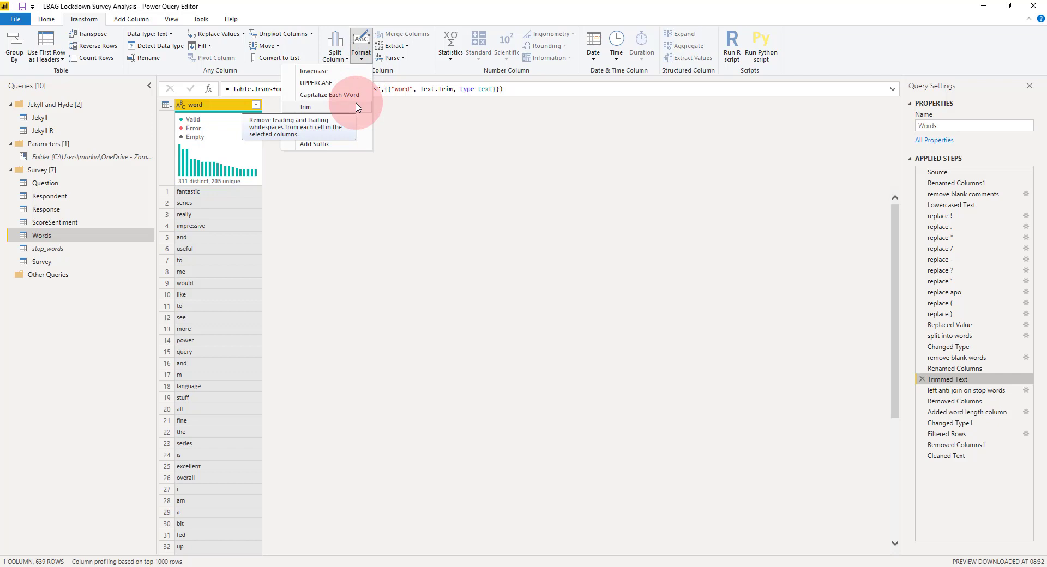
left_click(978, 390)
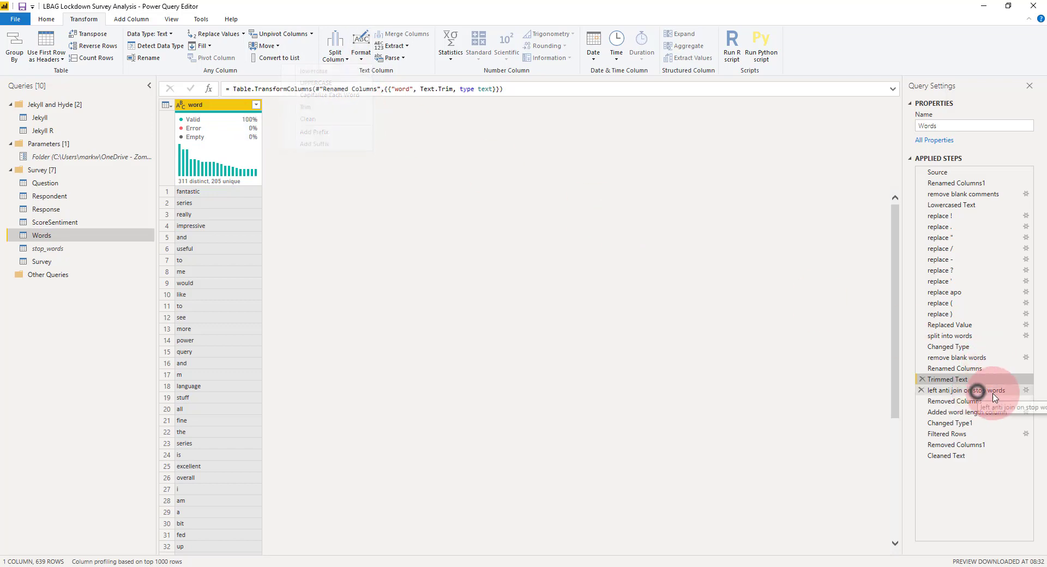
Step: Set the stop-word merge to a Left Anti join on word, leaving 231 words
left_click(1027, 391)
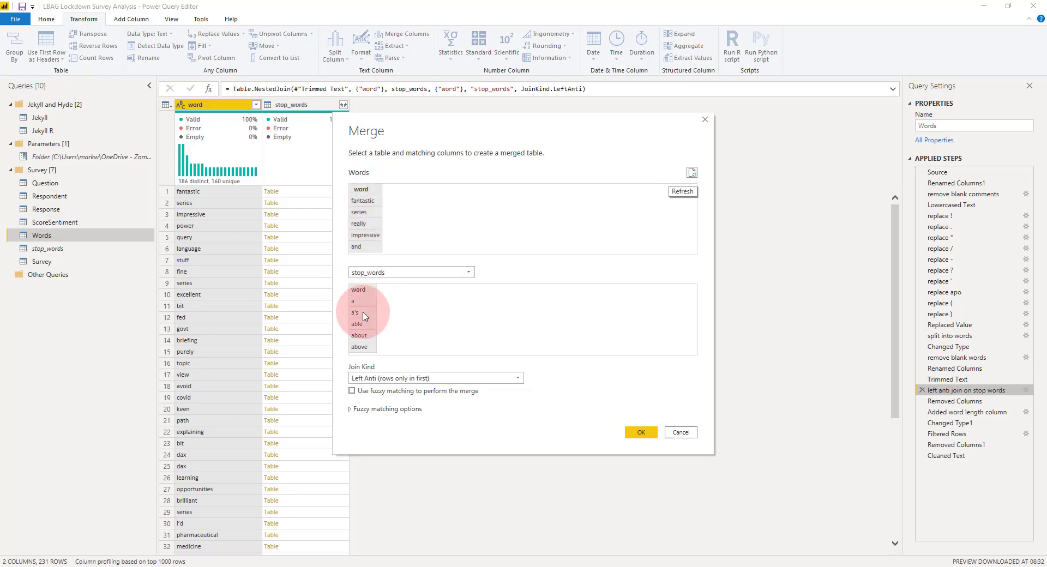
left_click(518, 380)
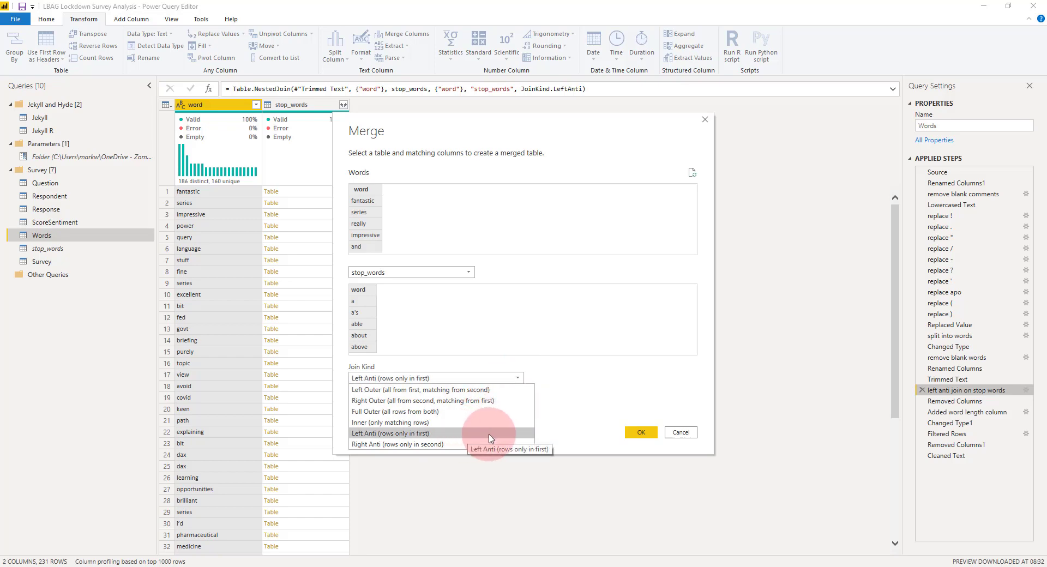
left_click(468, 434)
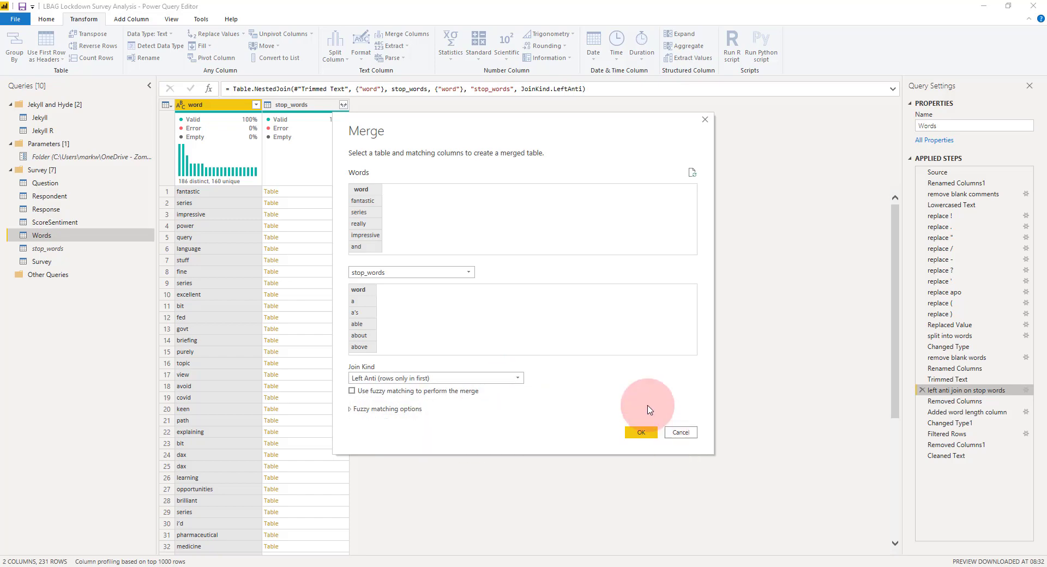
left_click(641, 432)
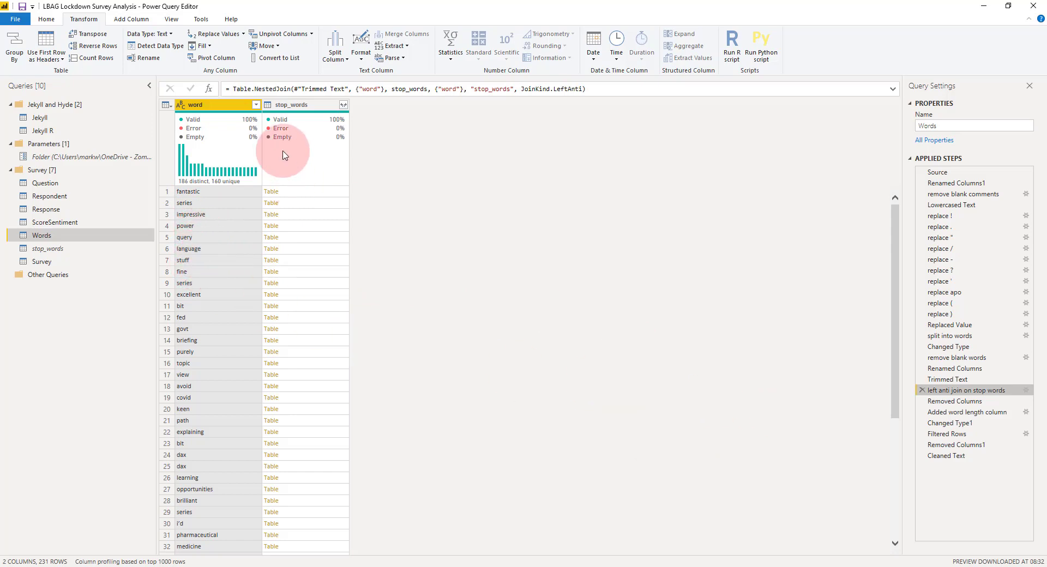
left_click(941, 401)
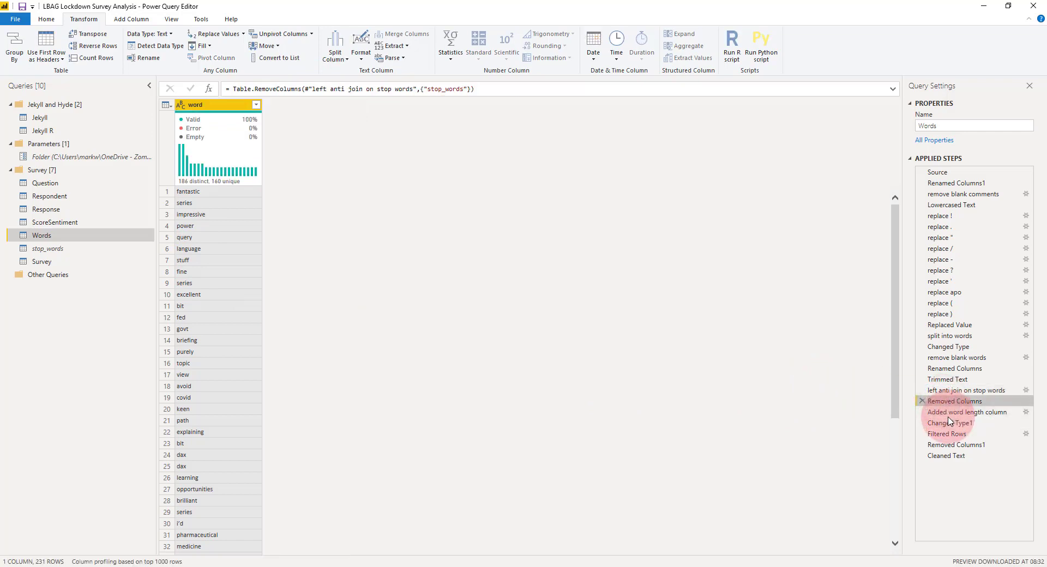
Step: Check the Words query's final Cleaned Text step
left_click(952, 458)
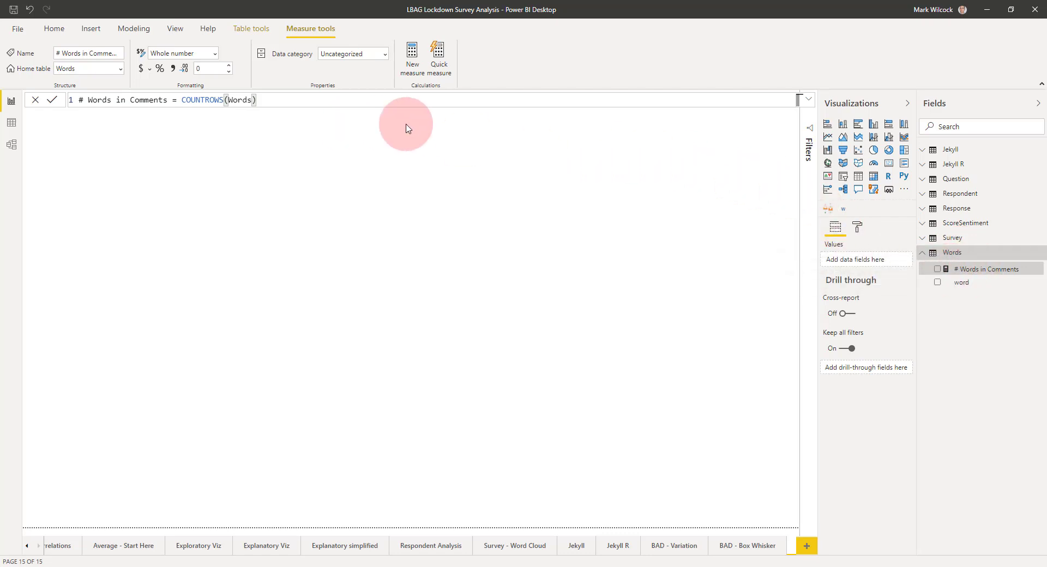
Step: Plot # Words in Comments by word in an enlarged bar chart and show its filters
mouse_move(179, 98)
left_mouse_down()
mouse_move(87, 102)
mouse_move(163, 103)
left_mouse_up()
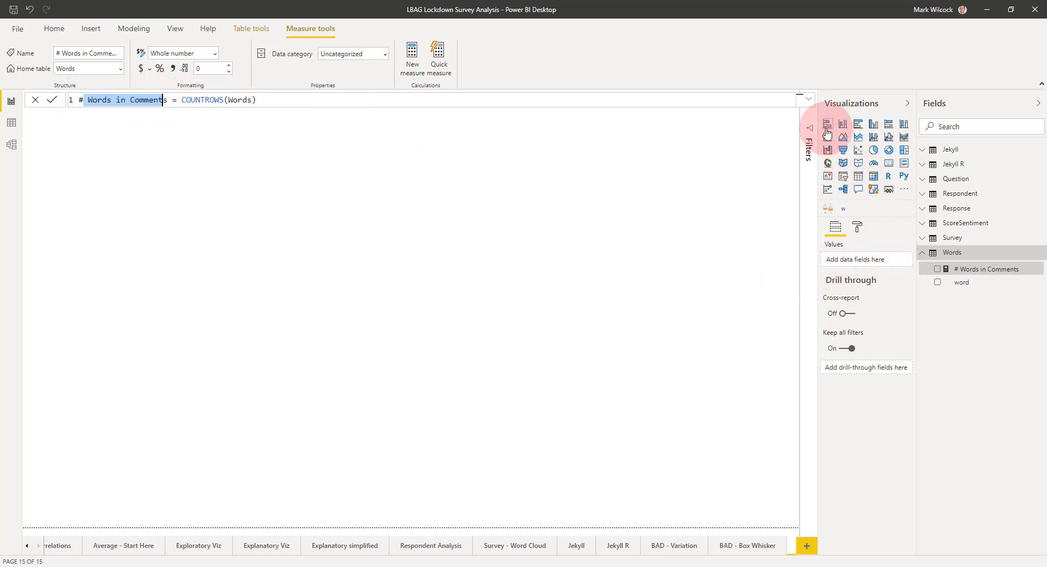
left_click(939, 271)
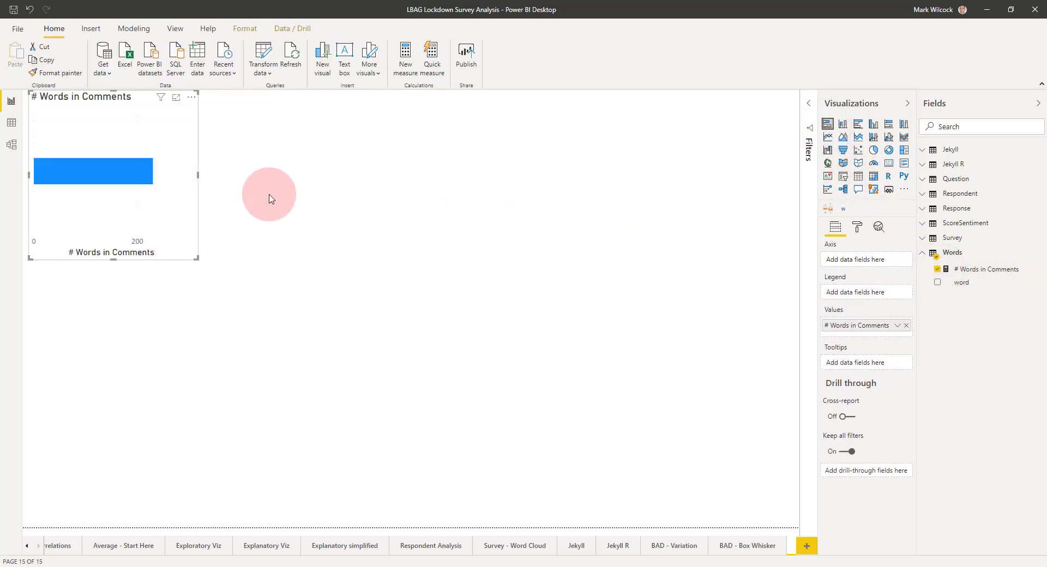
mouse_move(136, 179)
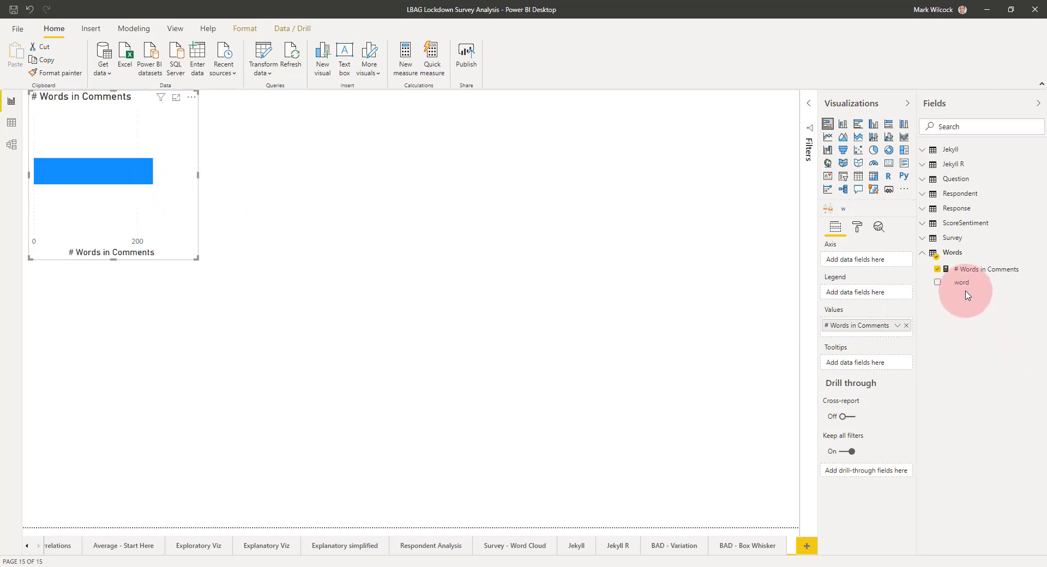
left_click_drag(962, 288, 870, 264)
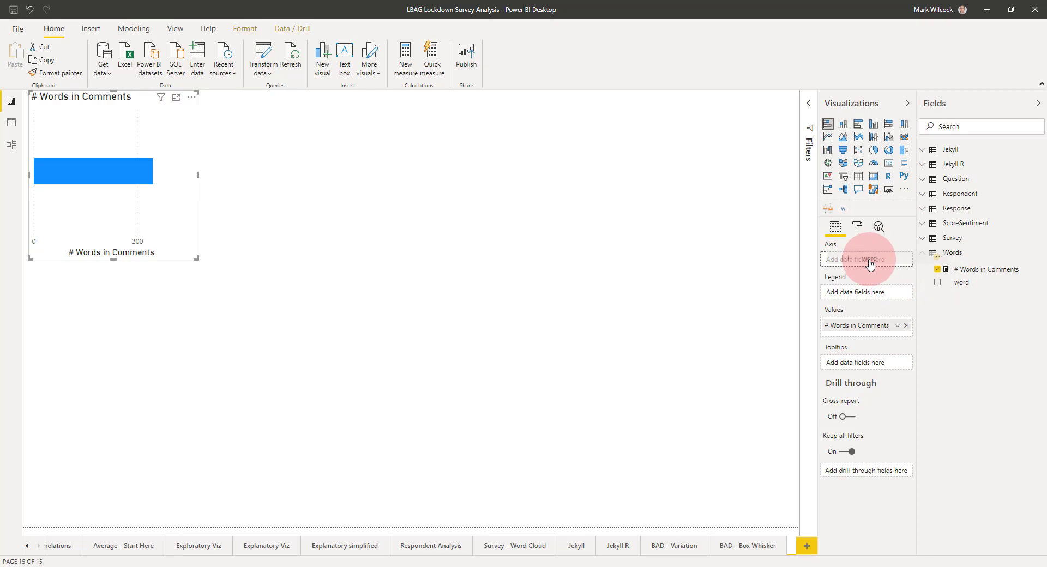
left_click_drag(870, 264, 869, 265)
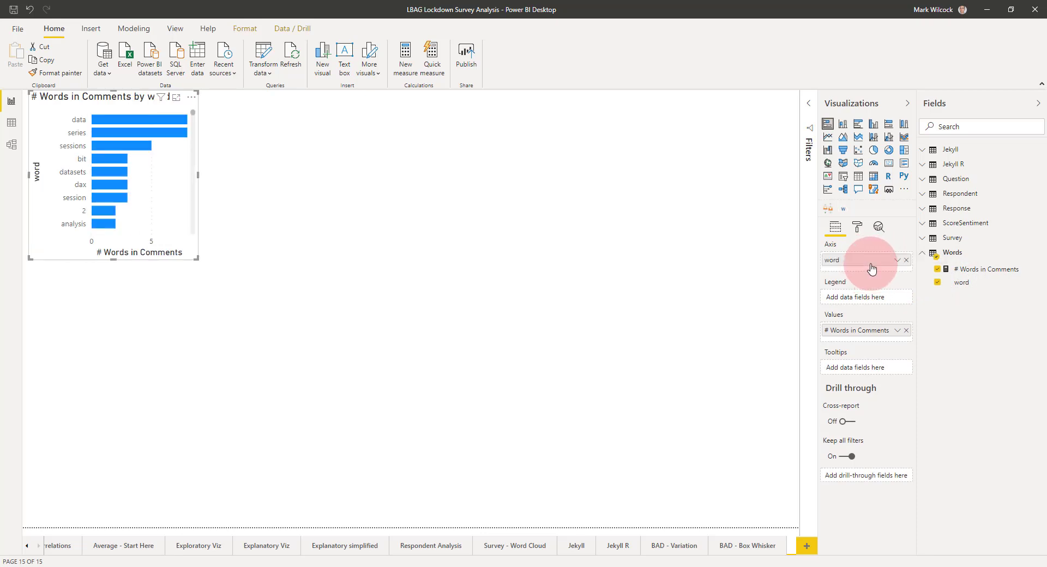
left_click_drag(197, 259, 252, 512)
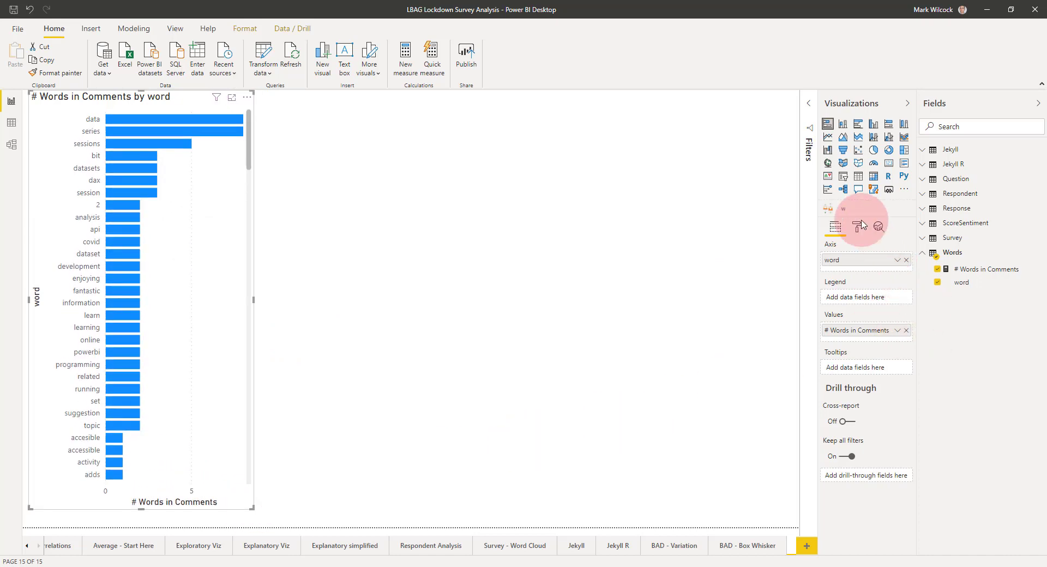
left_click(807, 103)
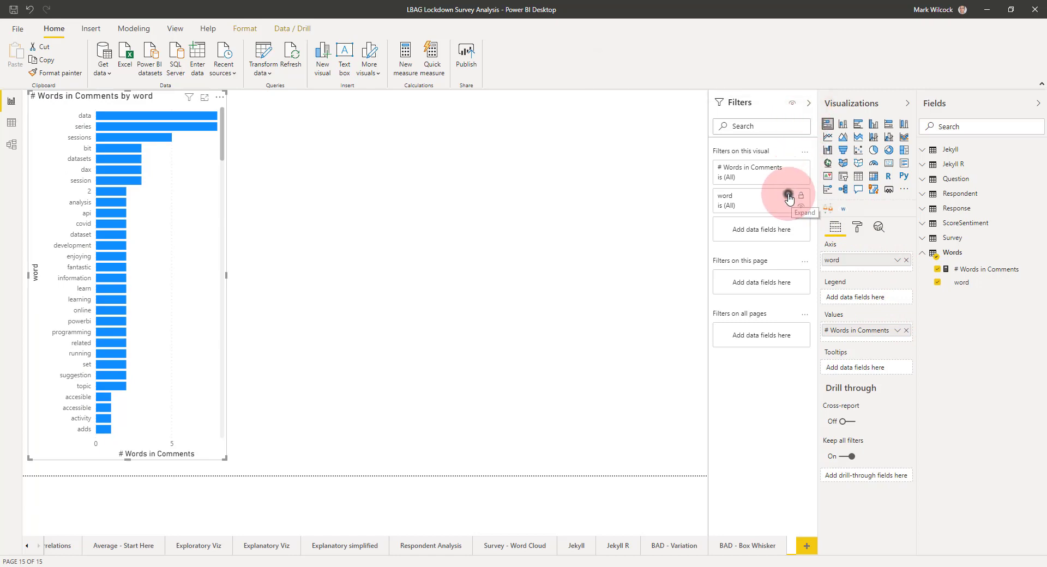
Step: Filter the word axis to Top 10 by # Words in Comments and apply it
left_click(789, 195)
left_click(797, 235)
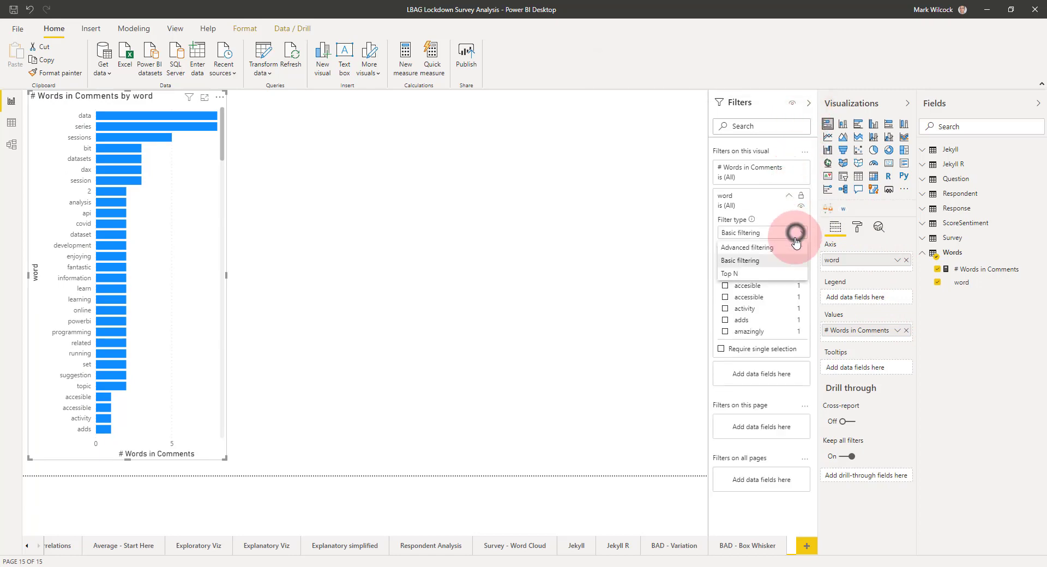
left_click(776, 276)
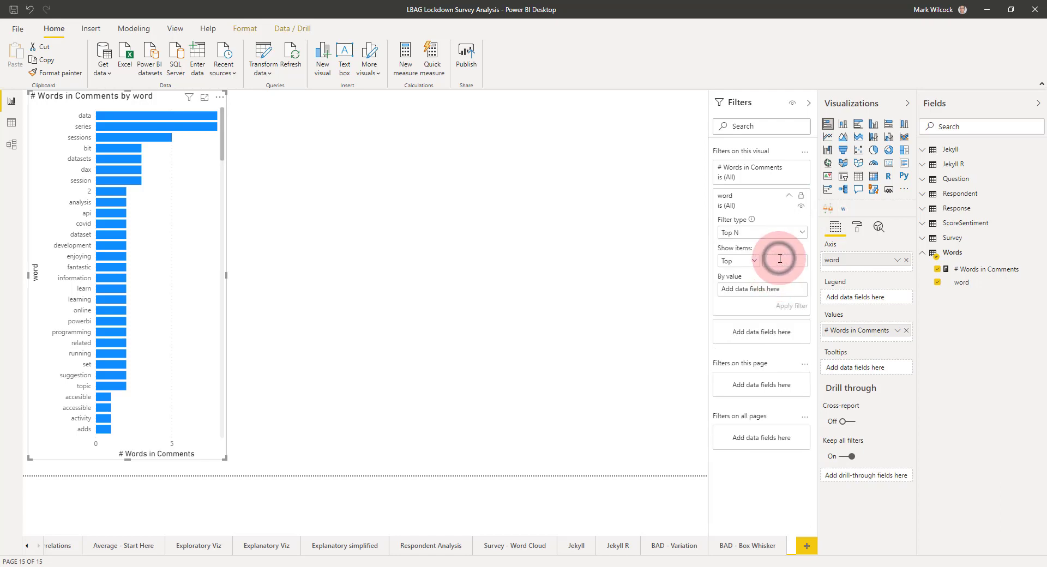
type("10")
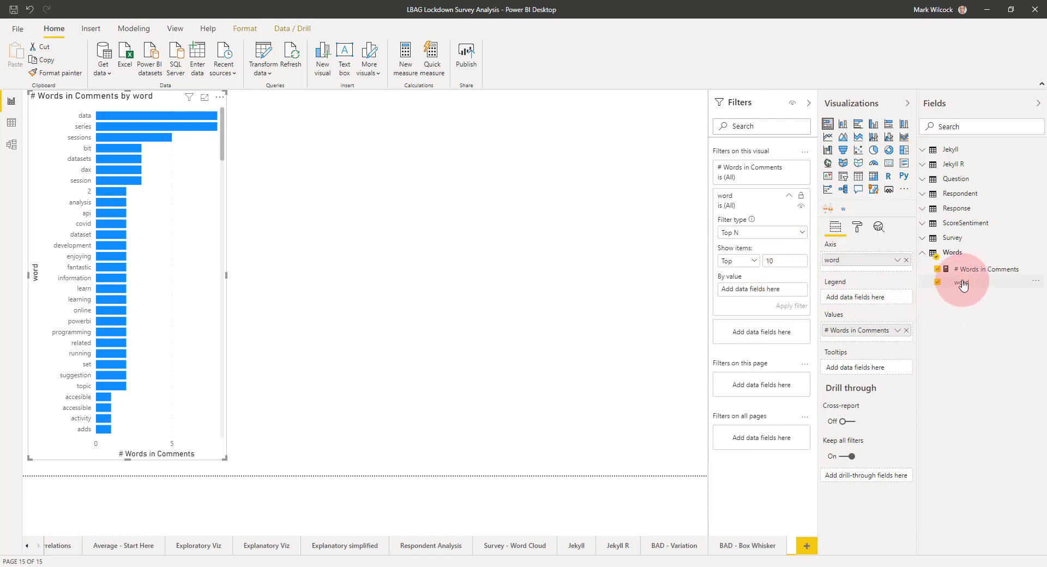
left_click_drag(972, 269, 776, 292)
left_click(792, 306)
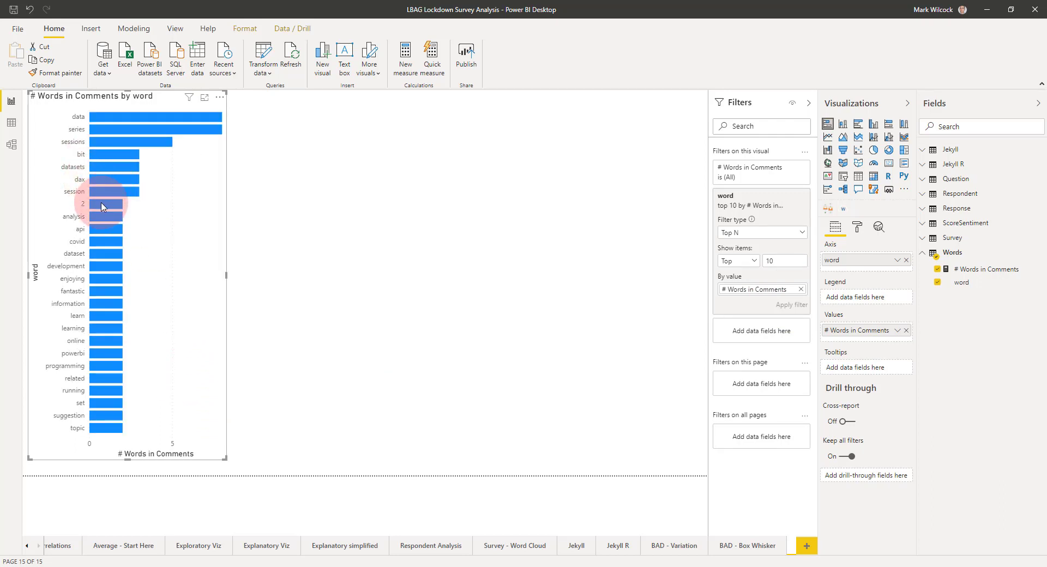
mouse_move(101, 208)
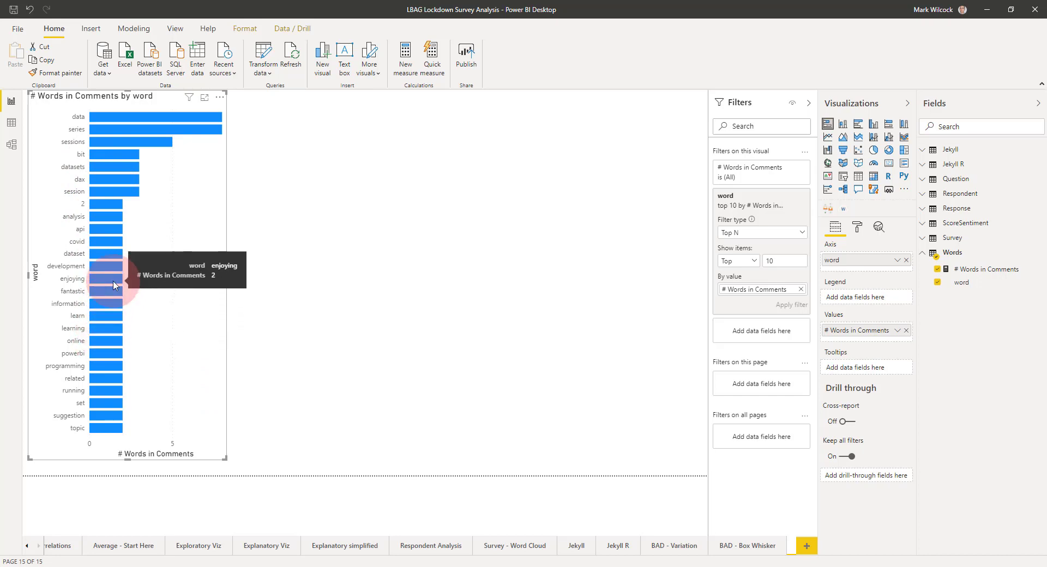
left_click(844, 210)
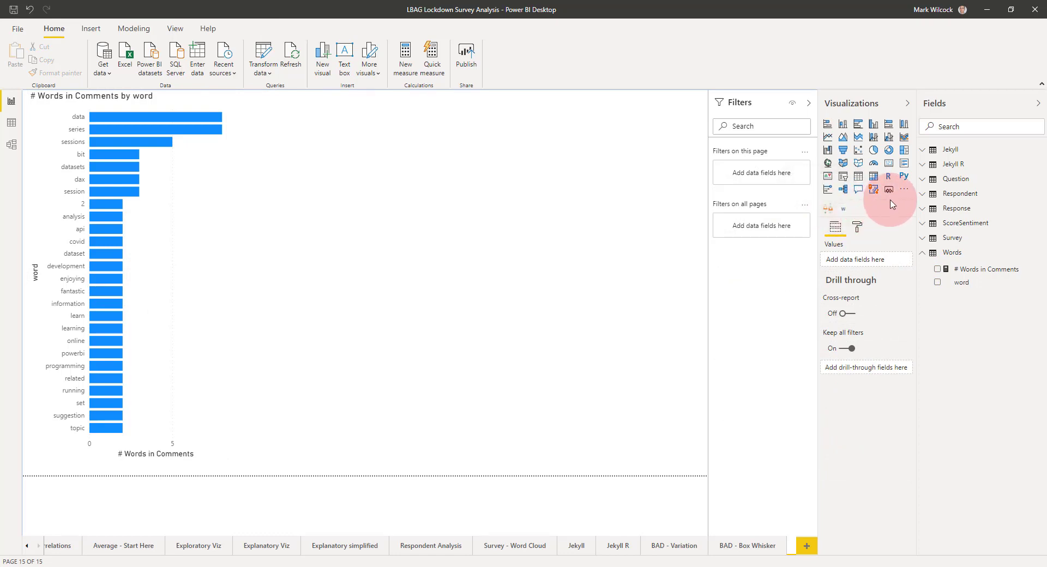
left_click(903, 190)
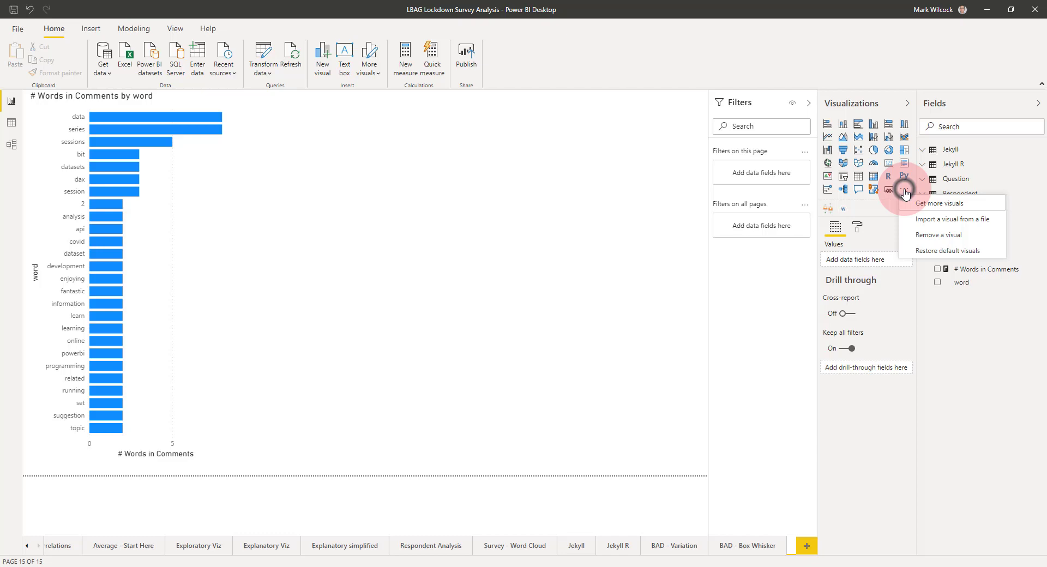
left_click(931, 204)
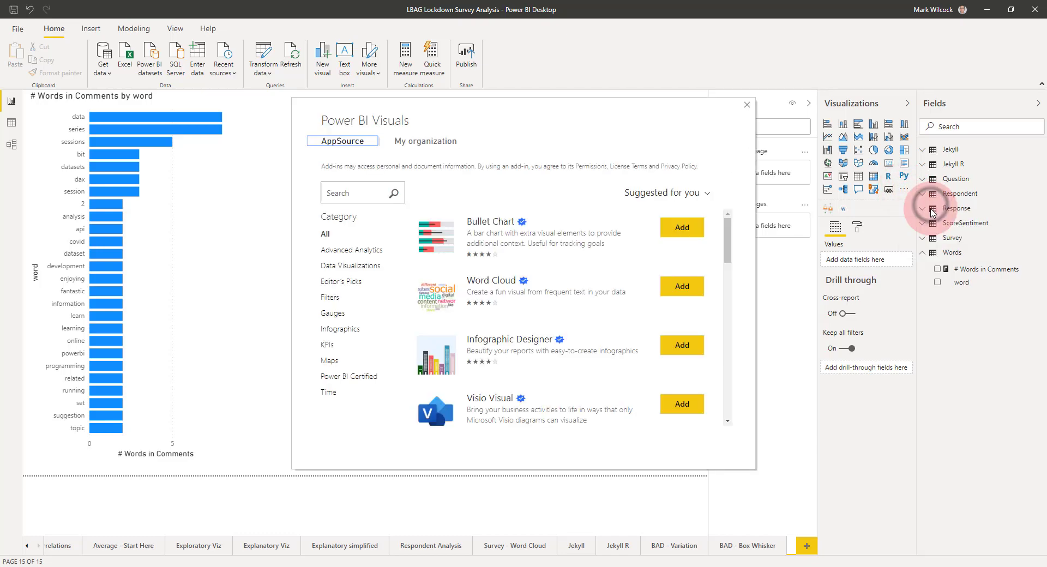
left_click(361, 192)
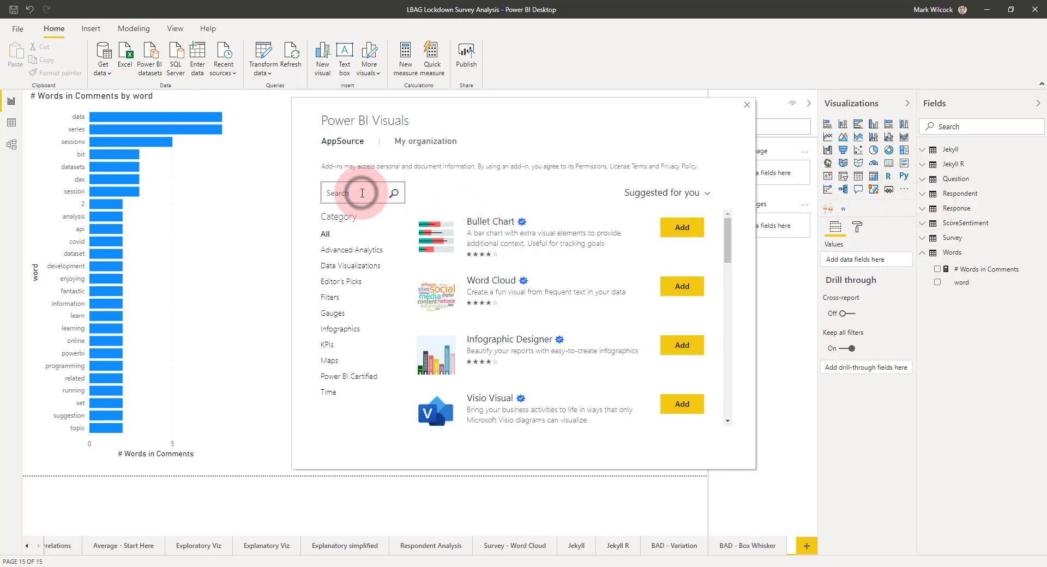
type("word")
key("Return")
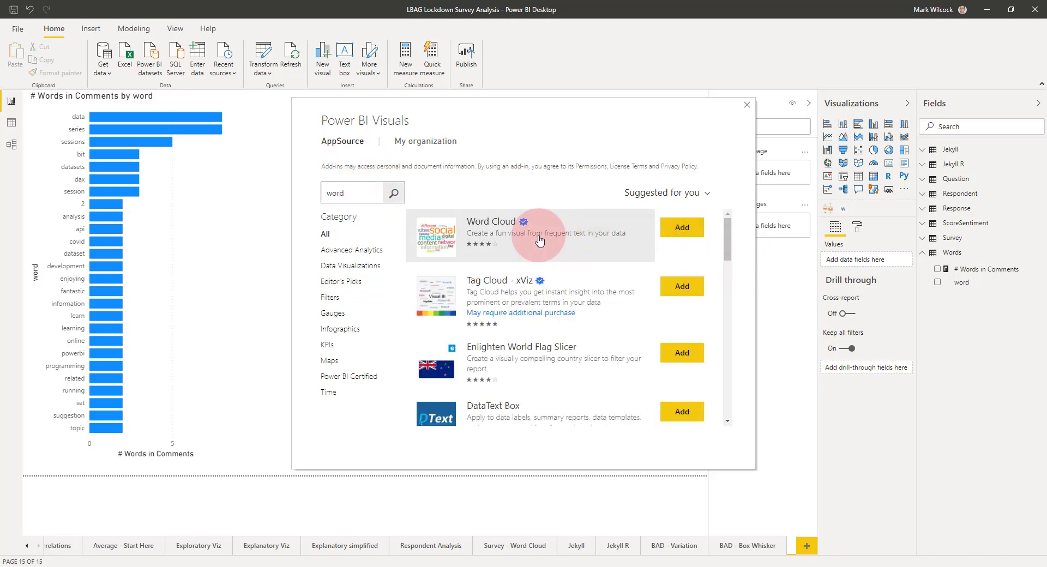
left_click(745, 105)
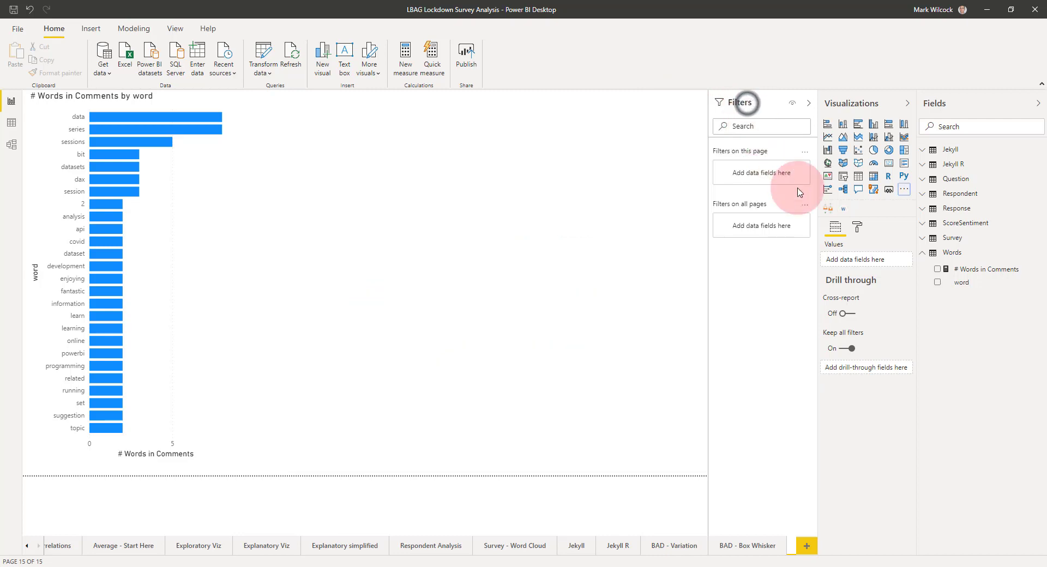
Step: Add a wide Word Cloud with word as category, sized by # Words in Comments
left_click(843, 212)
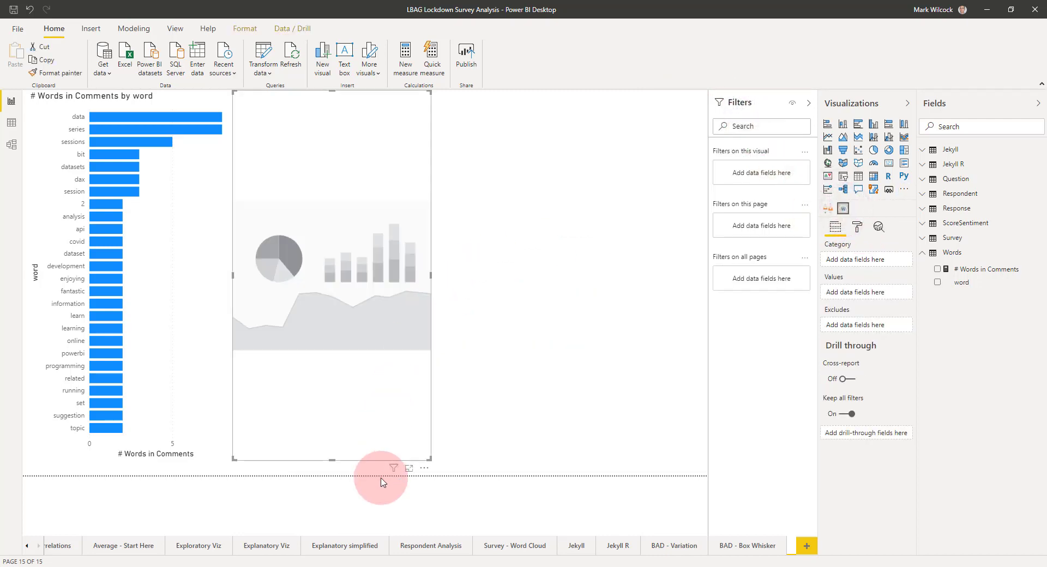
left_click_drag(614, 463, 683, 458)
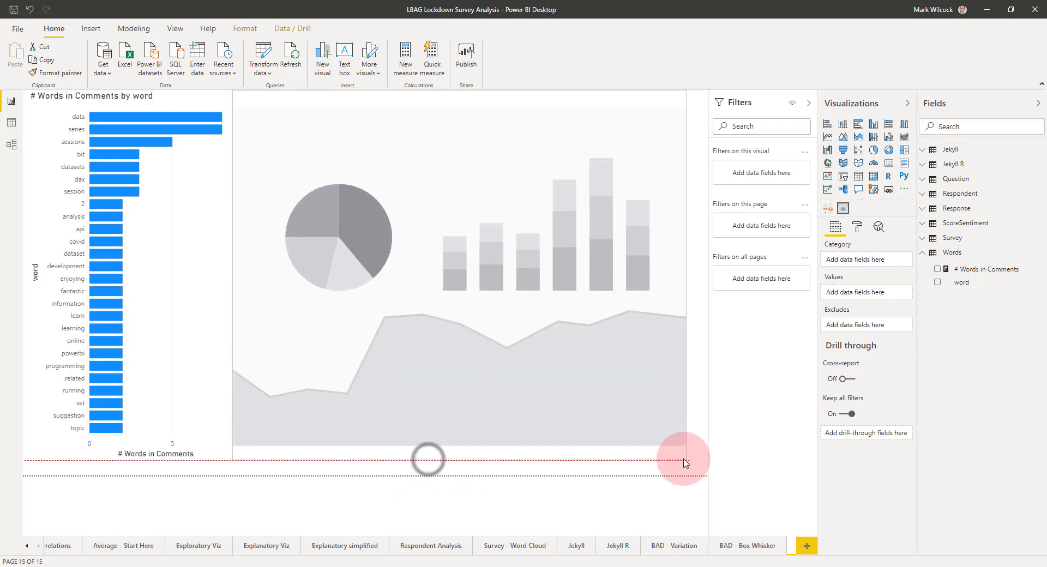
left_click_drag(972, 288, 881, 270)
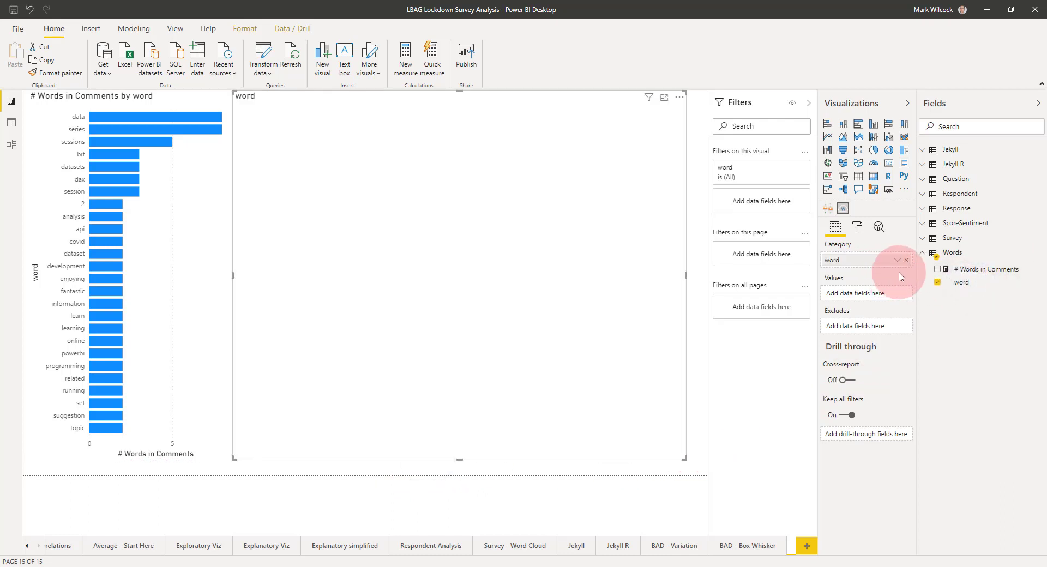
left_click_drag(972, 270, 859, 300)
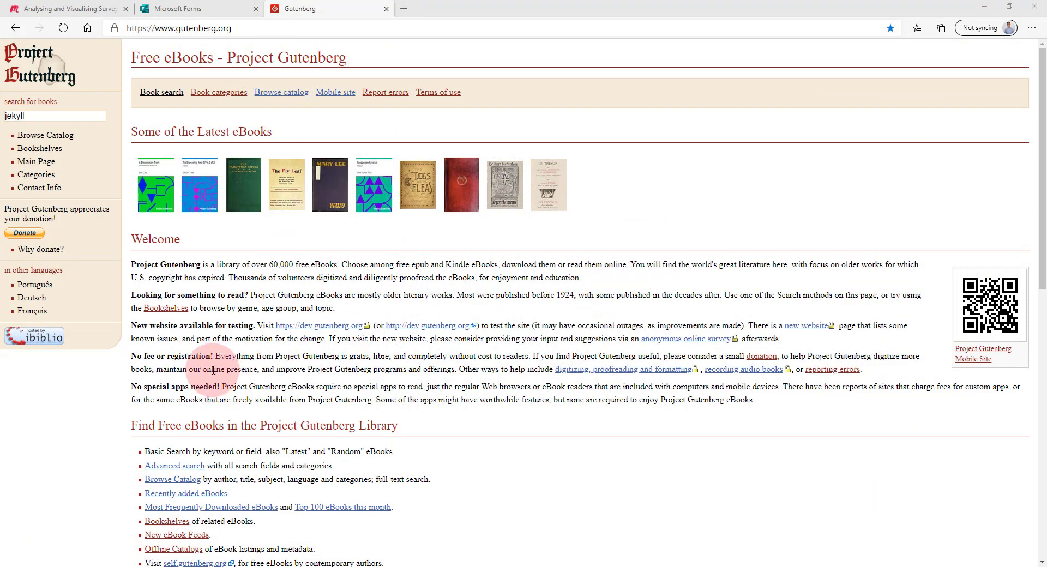
Step: Search Project Gutenberg for 'jekyll' and open The Strange Case of Dr. Jekyll and Mr. Hyde
left_click(68, 118)
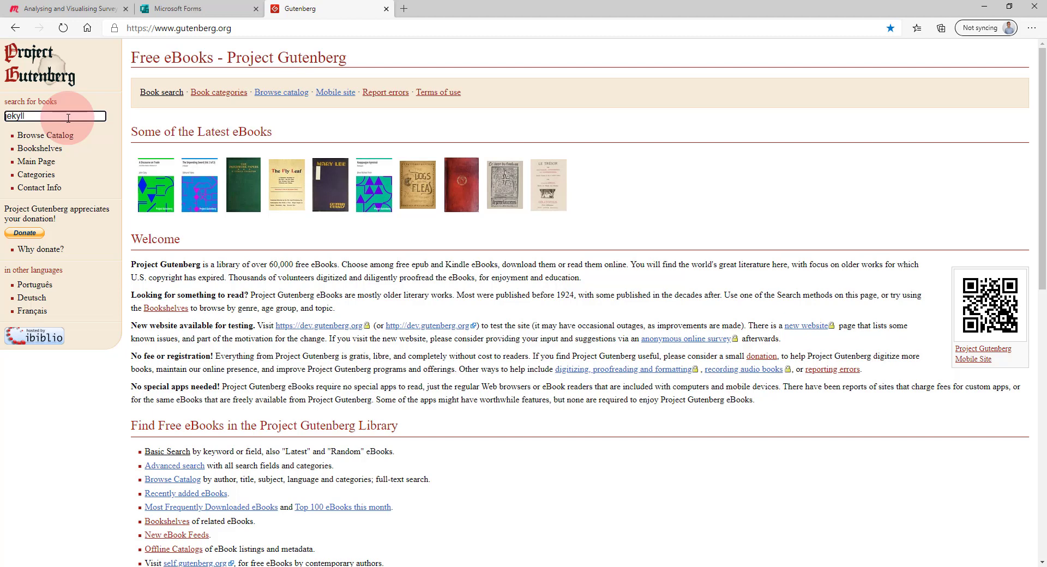
key("Return")
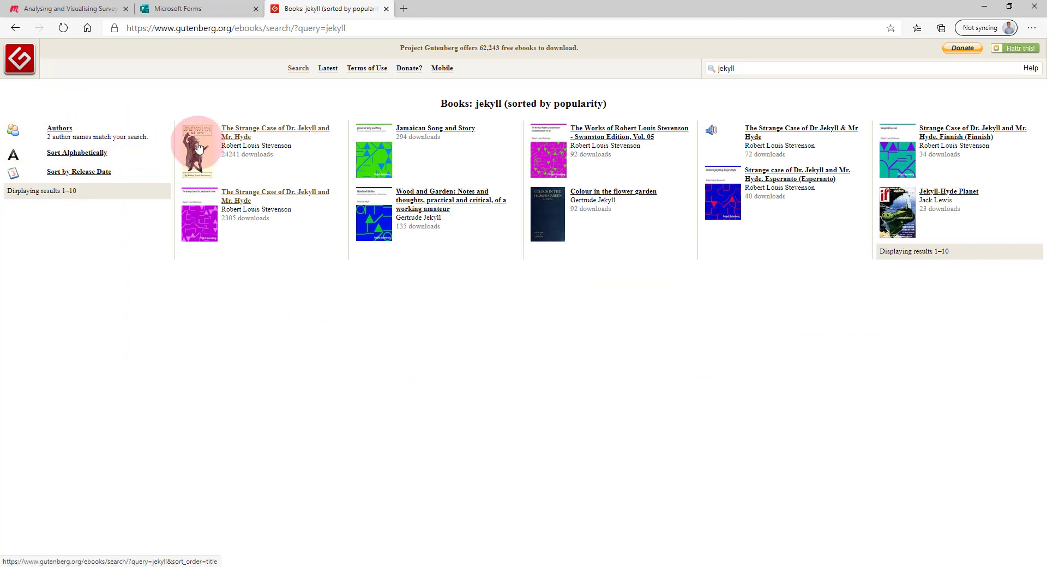
left_click(256, 130)
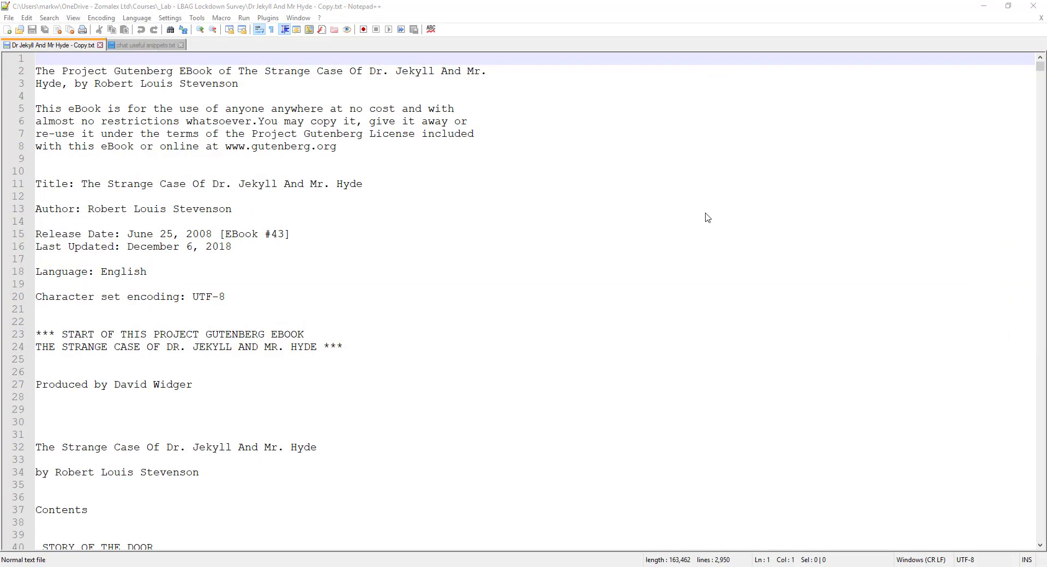
left_click(707, 212)
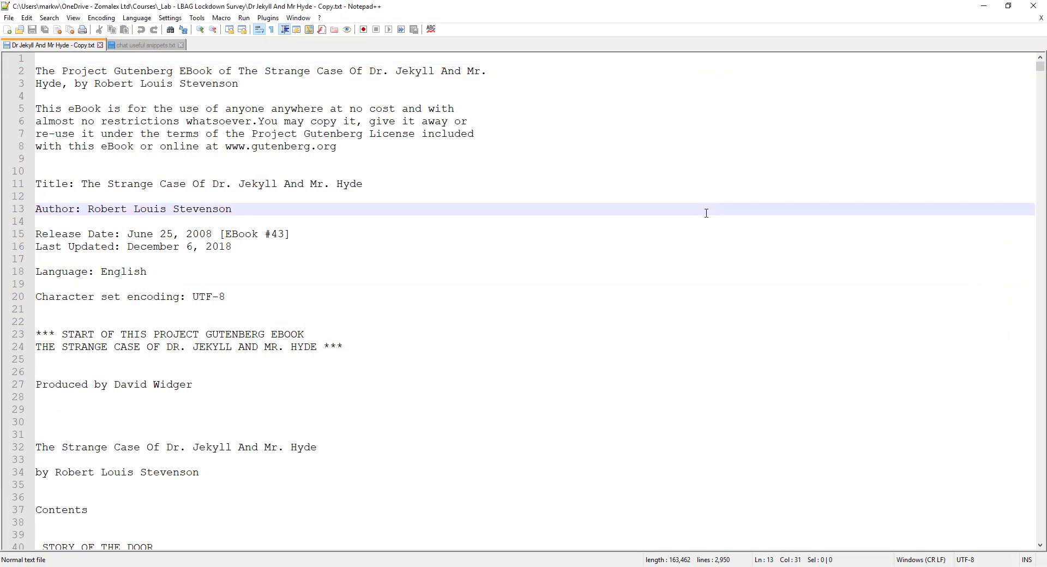
scroll(706, 213, "down", 20)
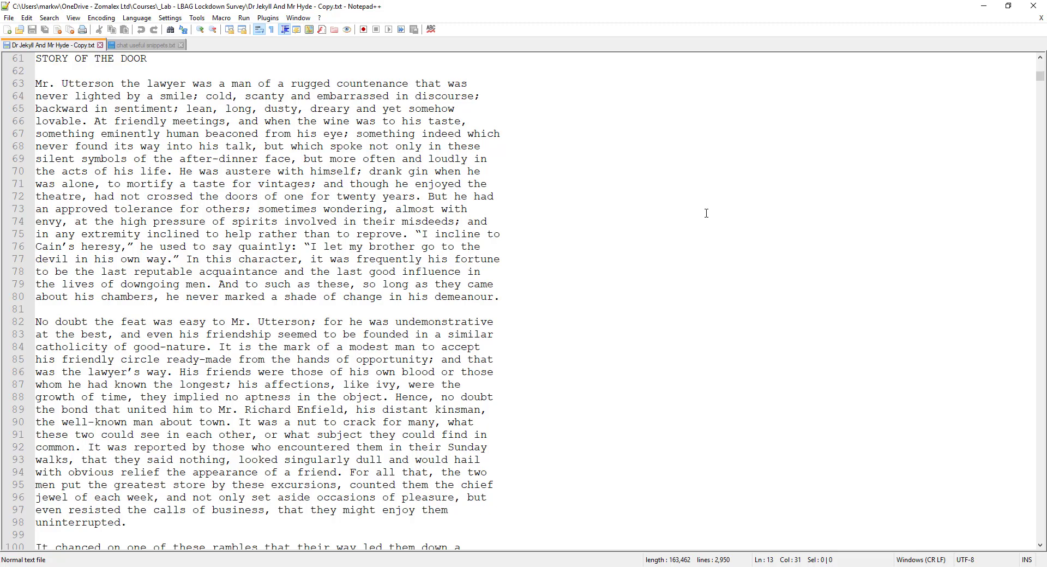
scroll(706, 212, "up", 20)
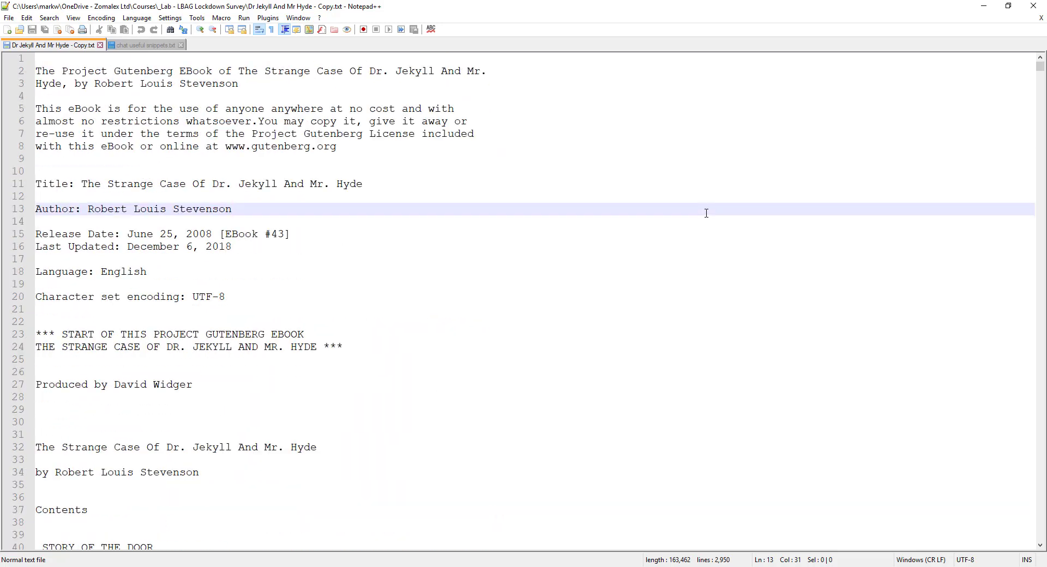
scroll(706, 213, "down", 4)
key("ctrl+End")
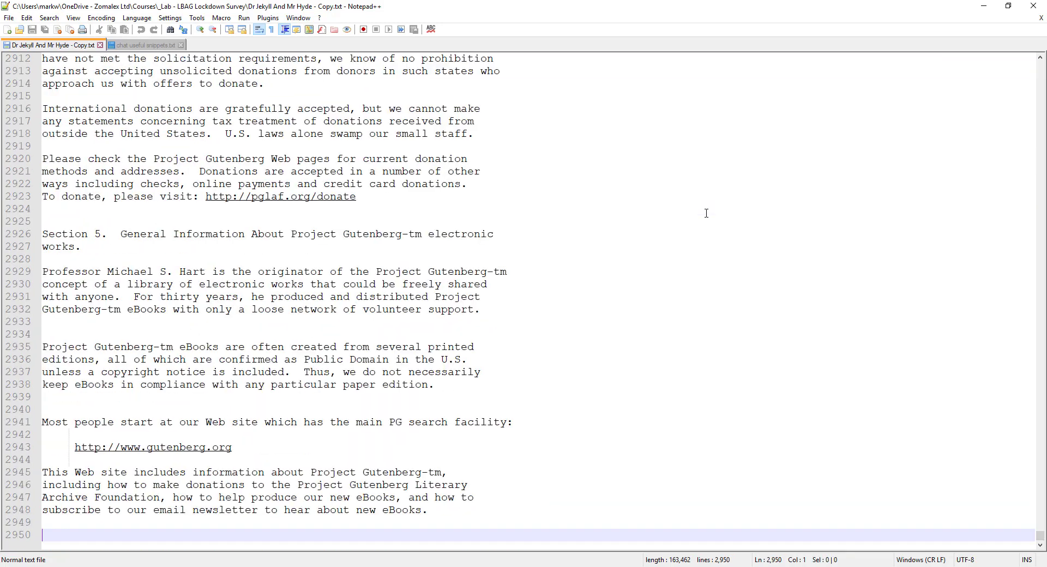
scroll(706, 213, "up", 20)
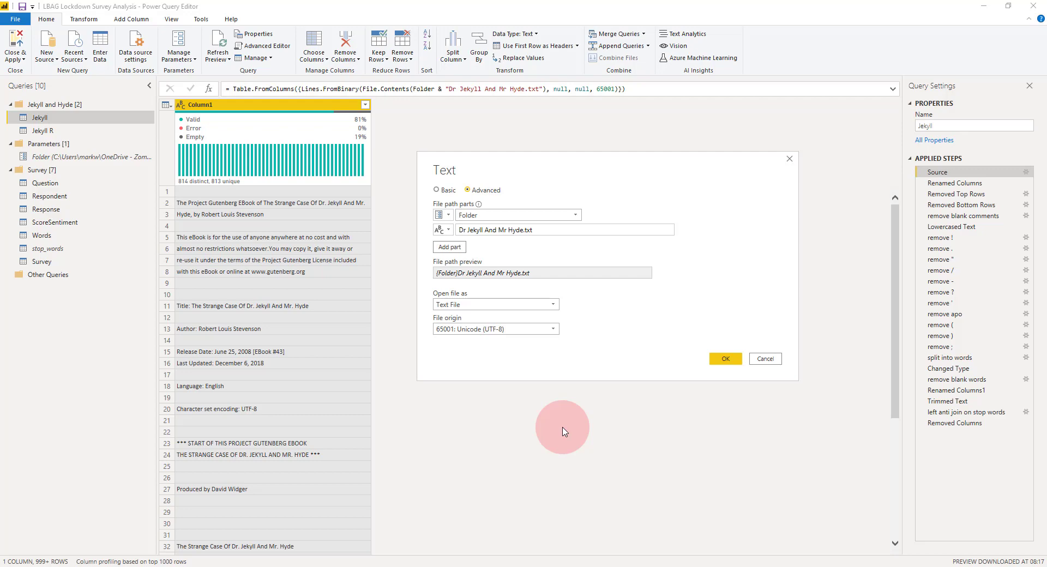
Step: Leave the source settings unchanged and confirm the Removed Top Rows step drops 31 rows
left_click(765, 359)
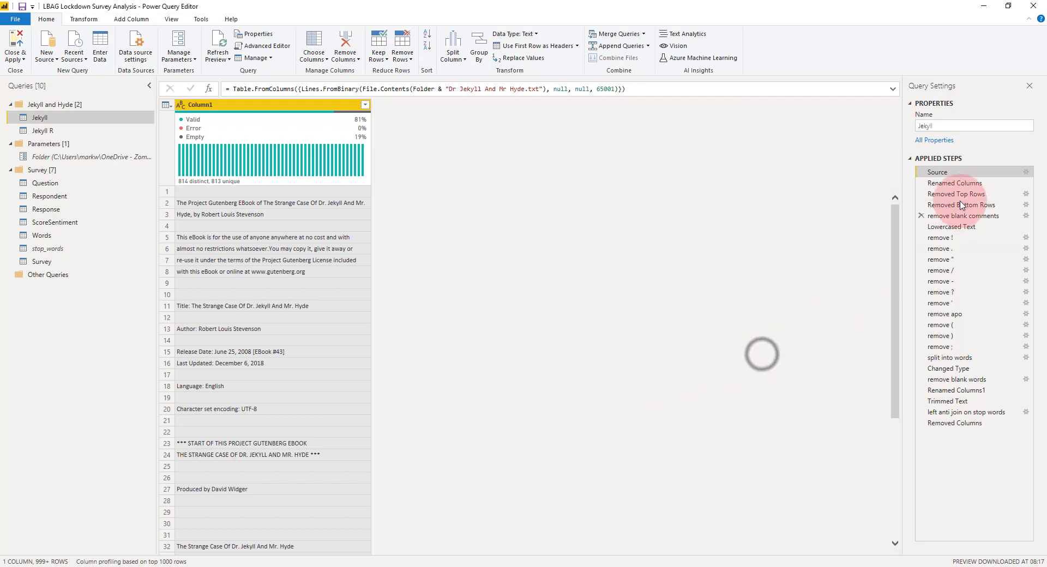
left_click(960, 195)
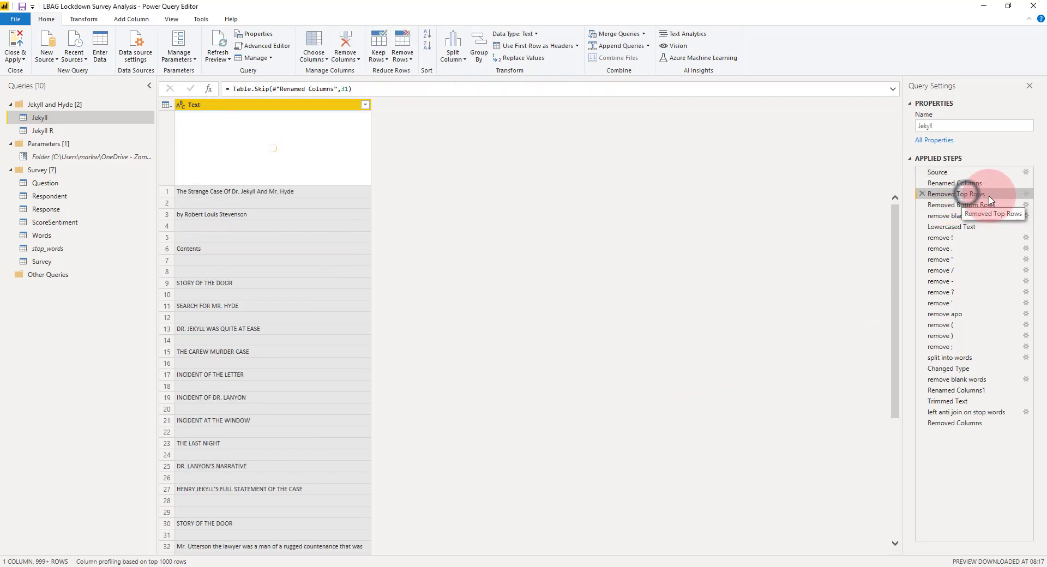
left_click(1025, 194)
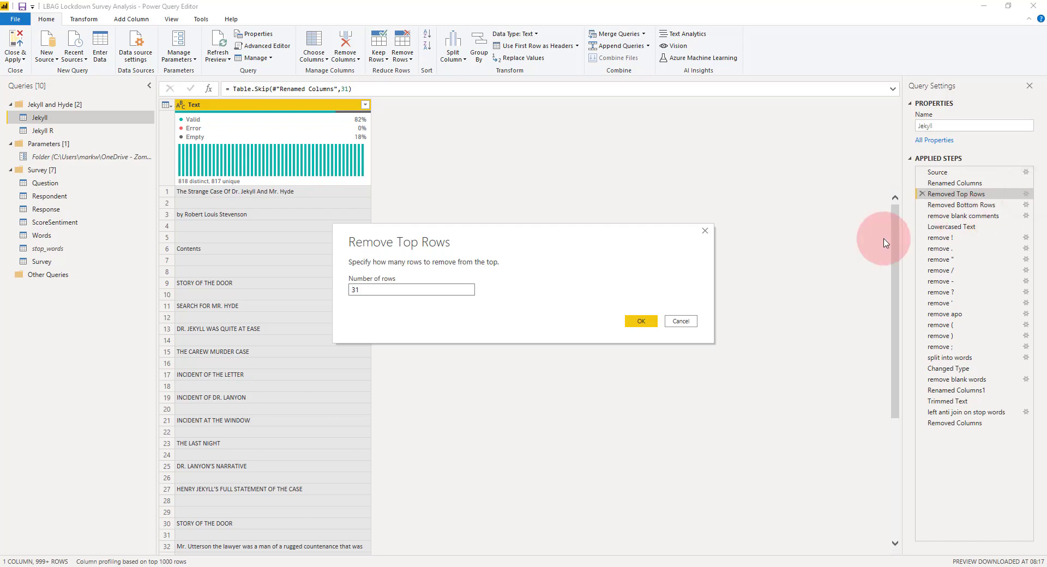
left_click(681, 321)
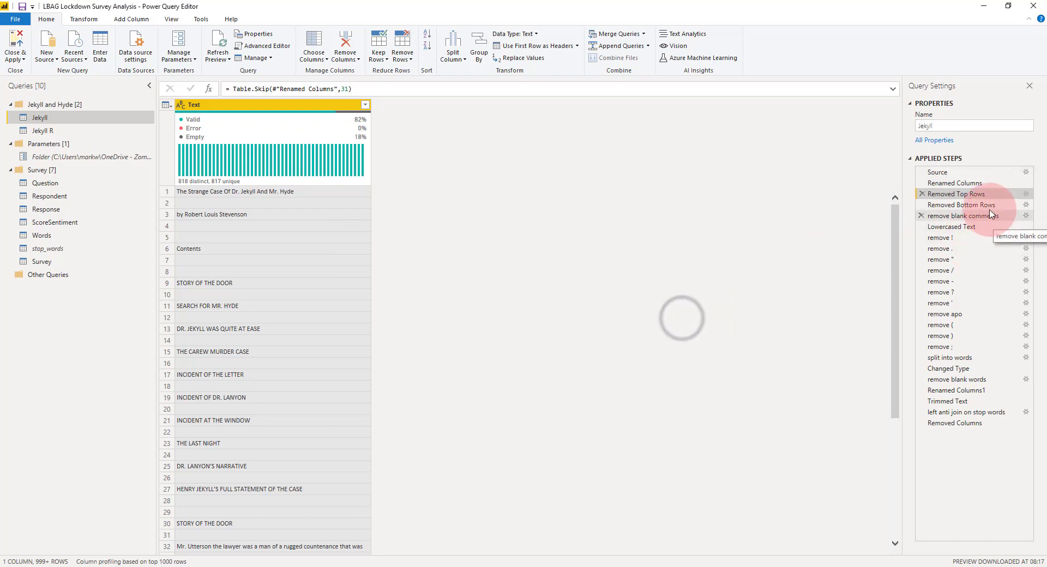
Step: Confirm 367 bottom rows are removed, then view the final 746-word Removed Columns list
left_click(976, 205)
left_click(1025, 205)
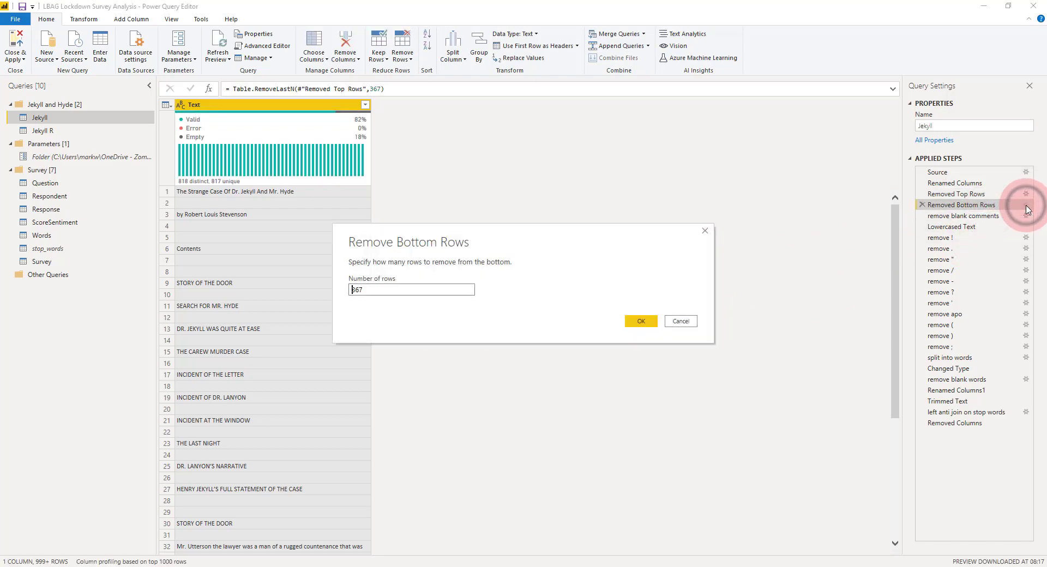
left_click(679, 321)
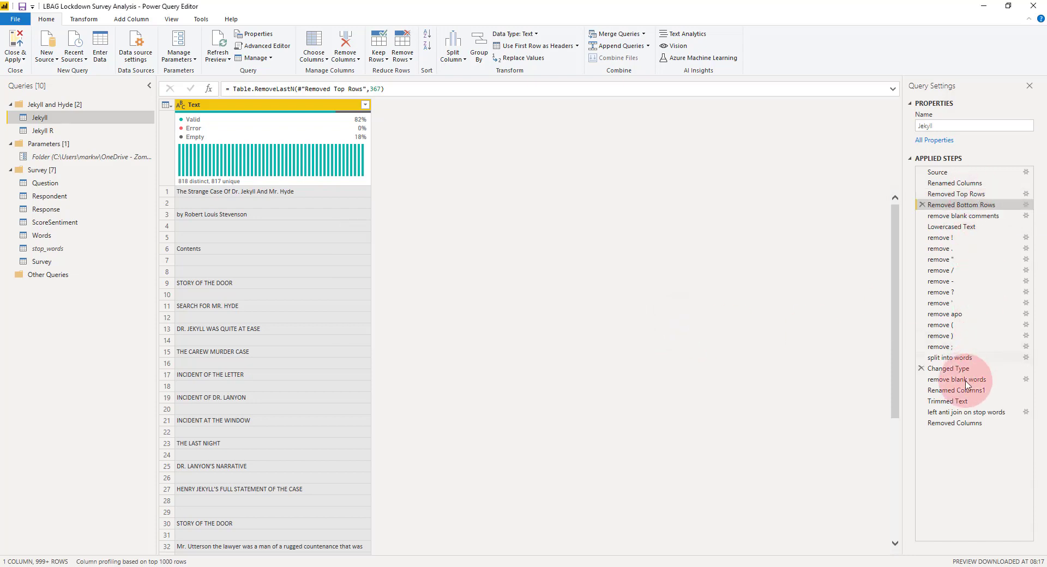
left_click(955, 423)
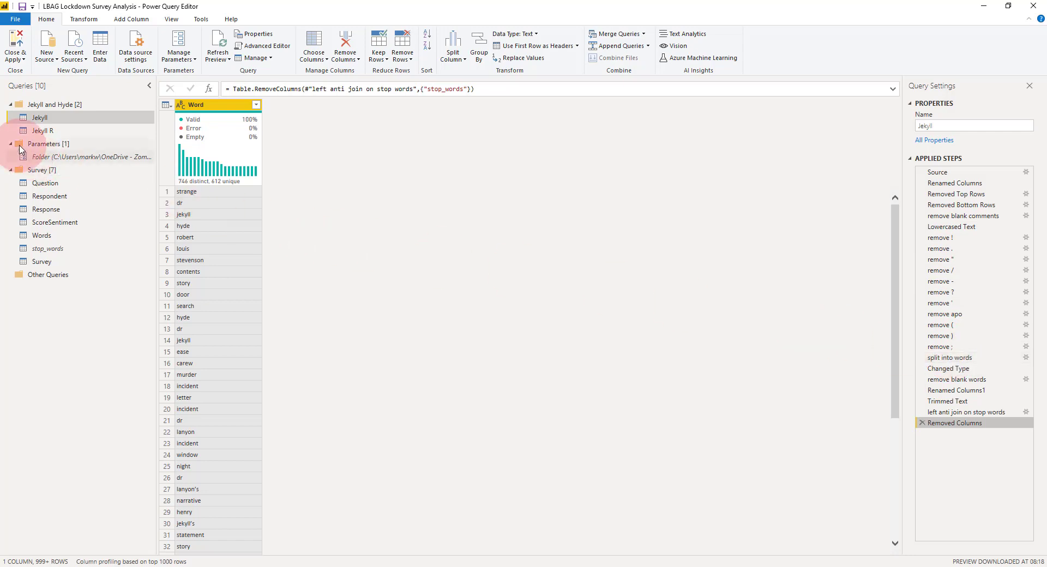
Step: Switch to the Jekyll R query and preview a Run R script step without adding it
left_click(44, 134)
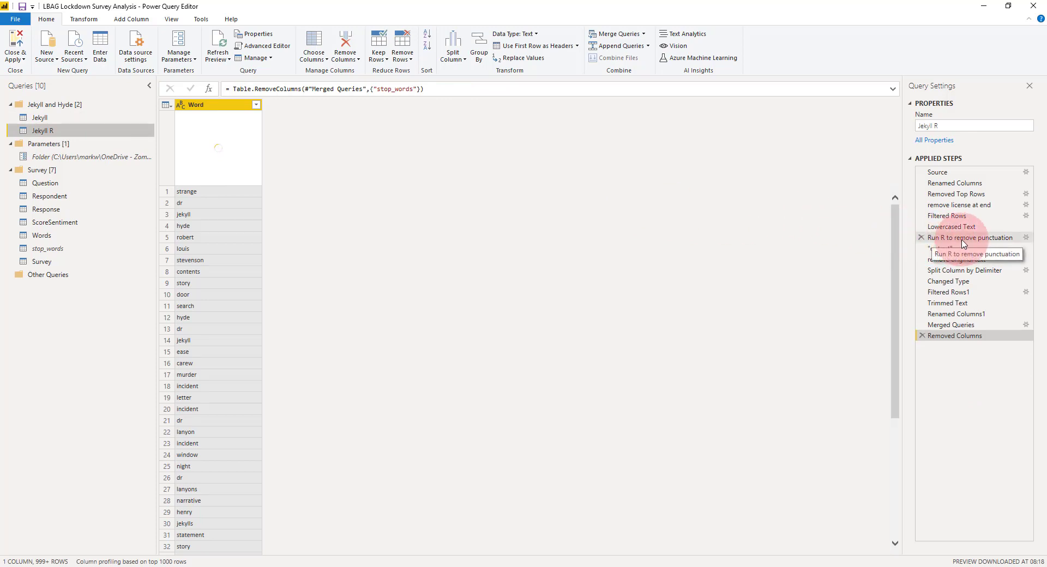
left_click(93, 24)
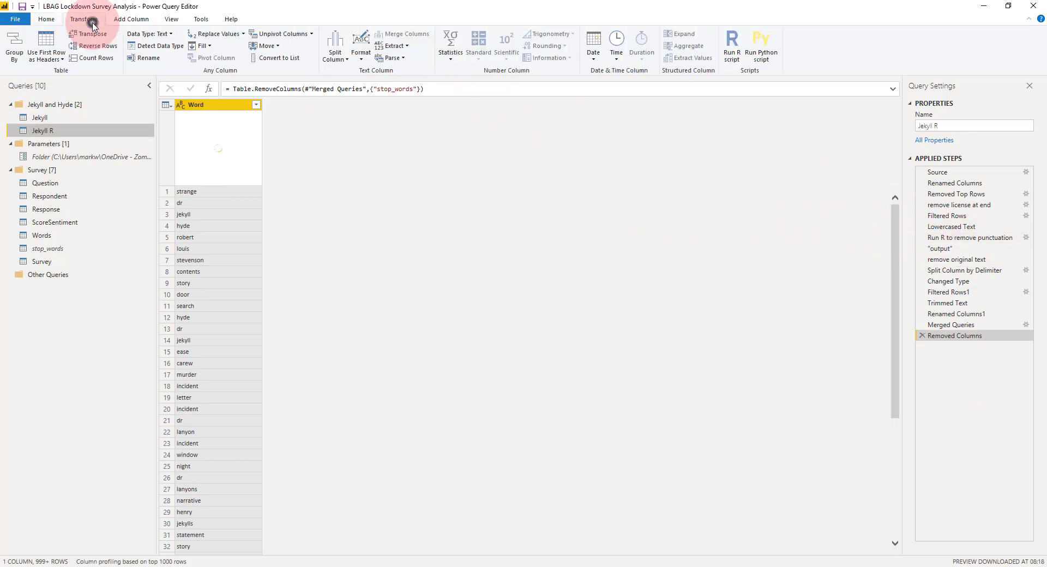
left_click(735, 55)
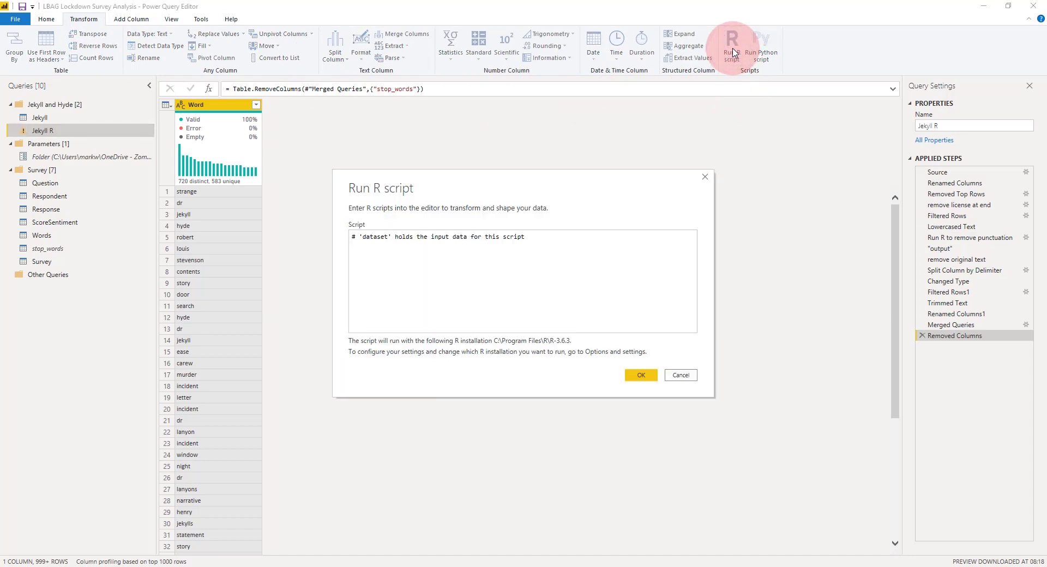
left_click(560, 242)
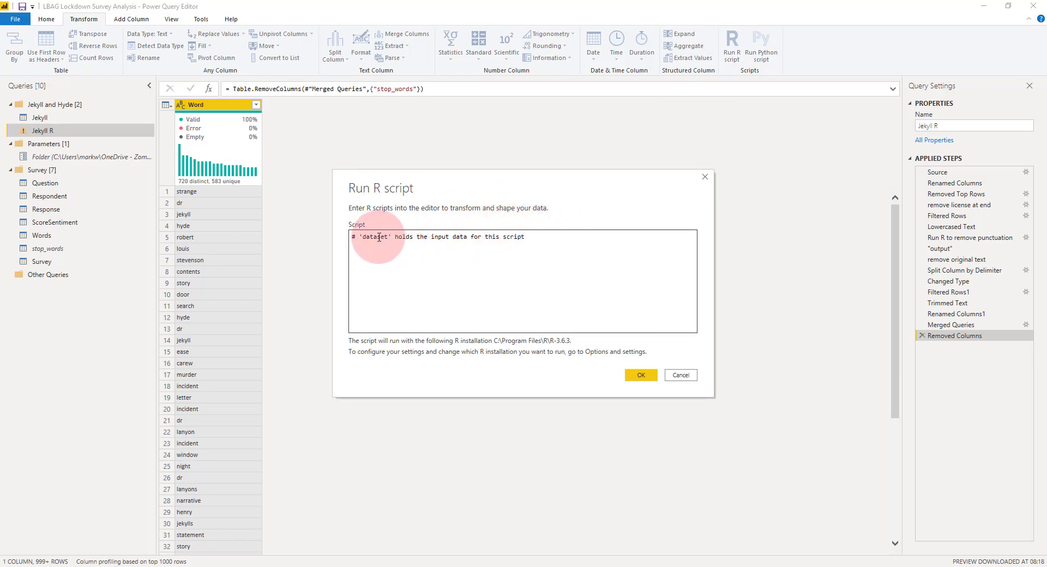
left_click(680, 374)
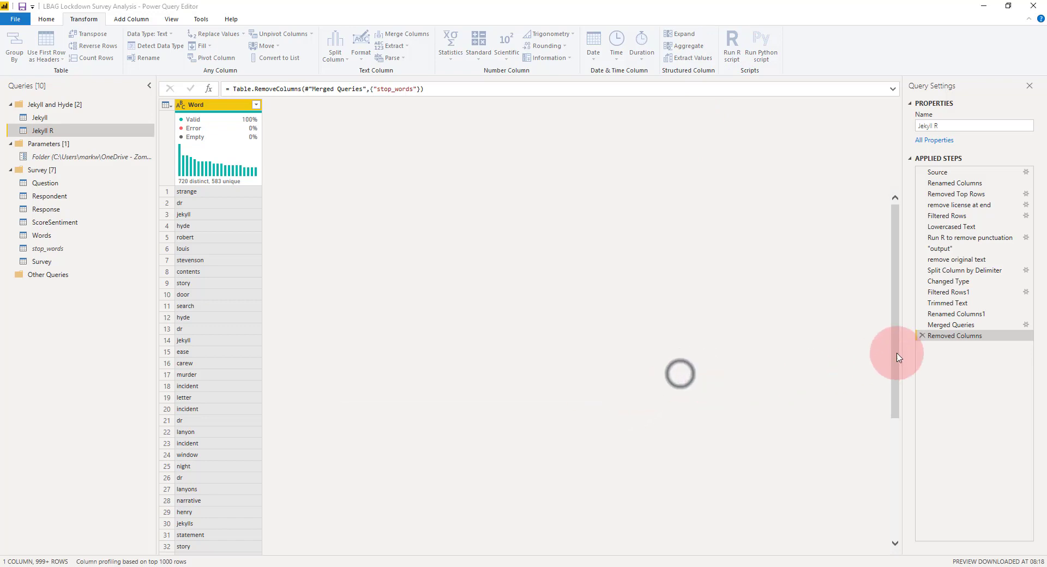
Step: Review the punctuation R script's output, dataset, mutate and CleanText parts, leaving it unchanged
left_click(966, 239)
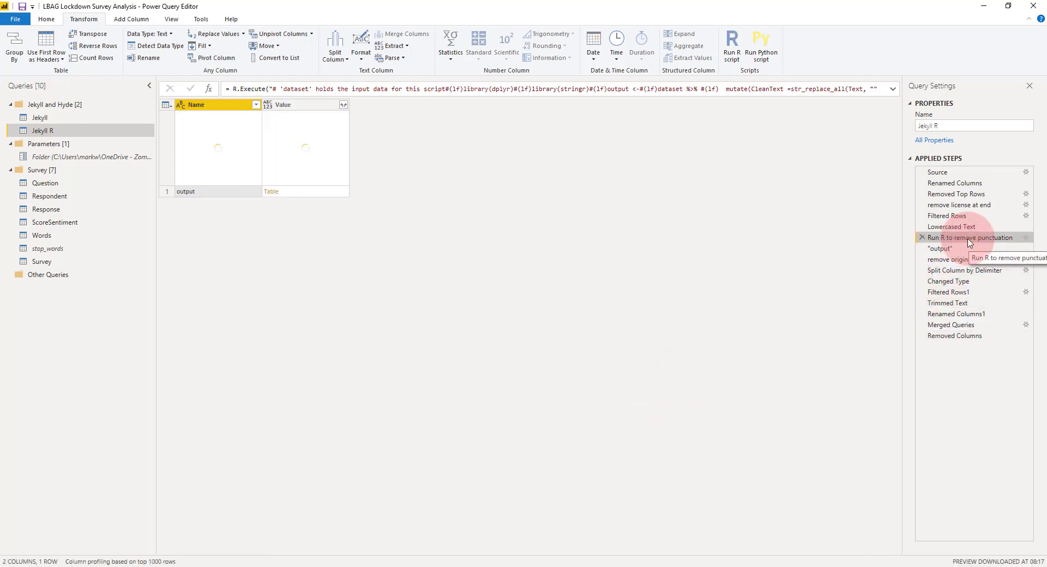
left_click(1026, 238)
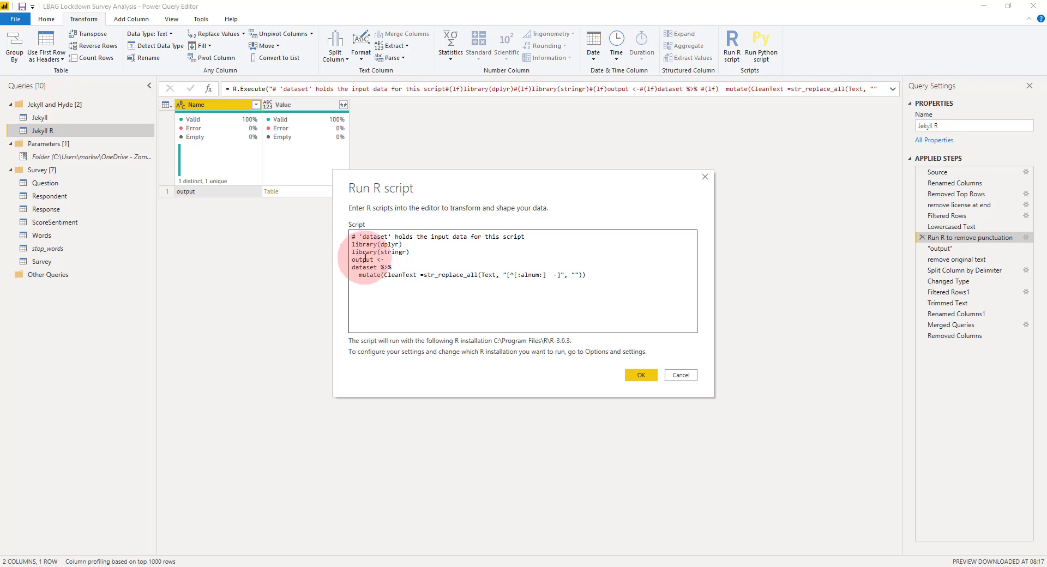
left_click(360, 259)
double_click(361, 260)
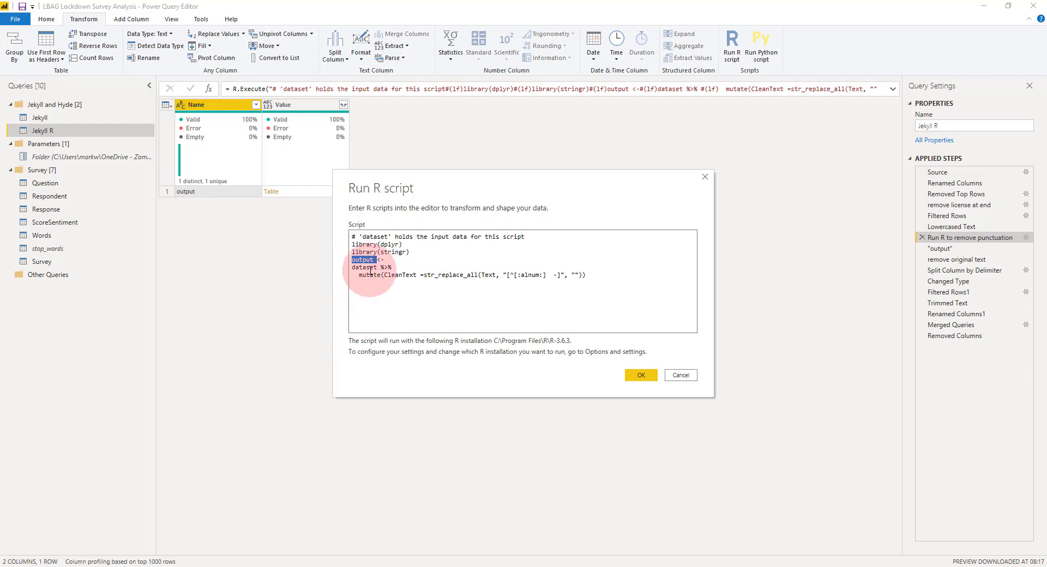
left_click_drag(377, 259, 393, 268)
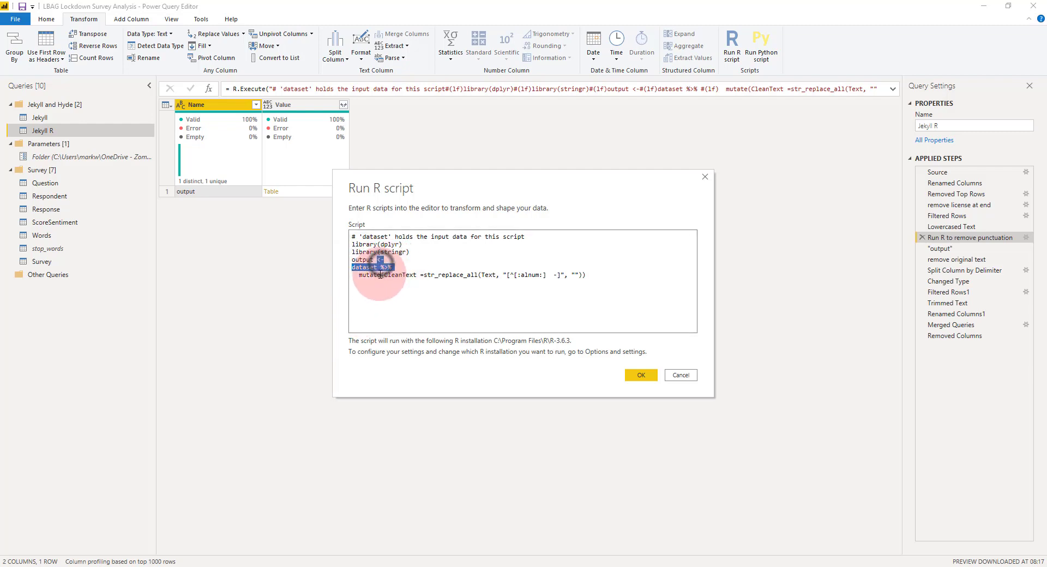
double_click(377, 275)
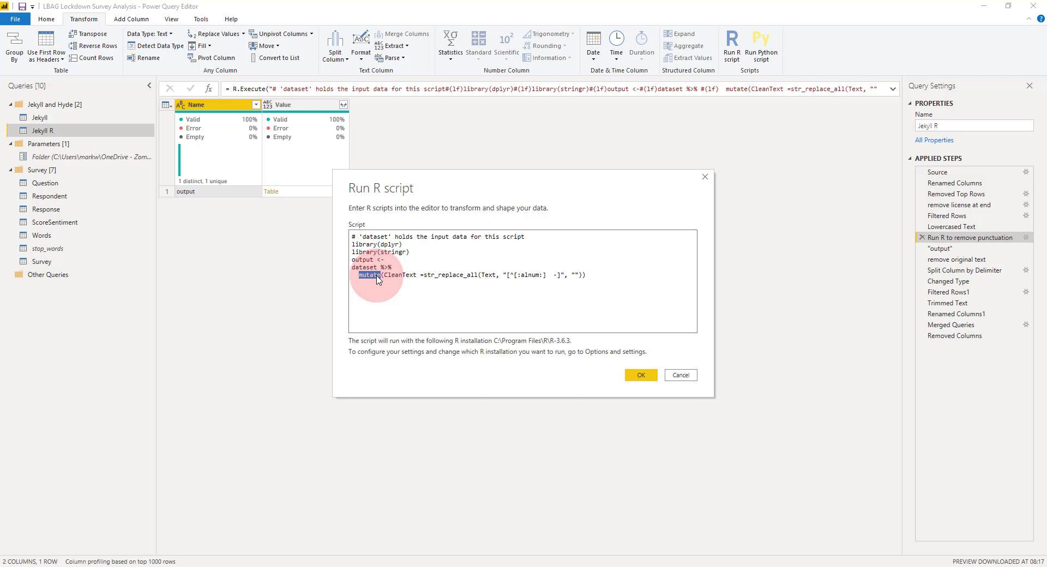
double_click(401, 275)
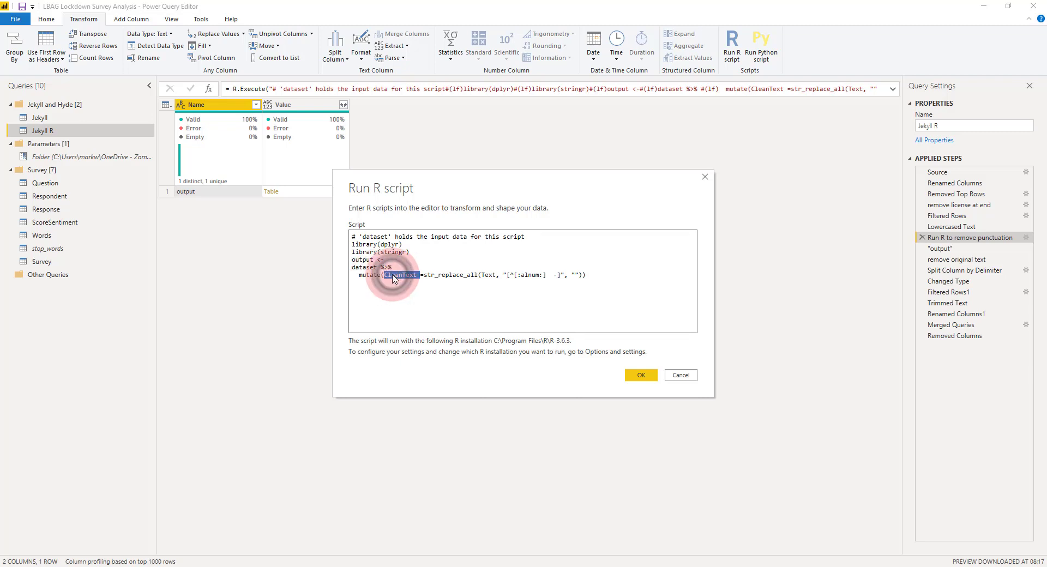
left_click(573, 276)
left_click(685, 375)
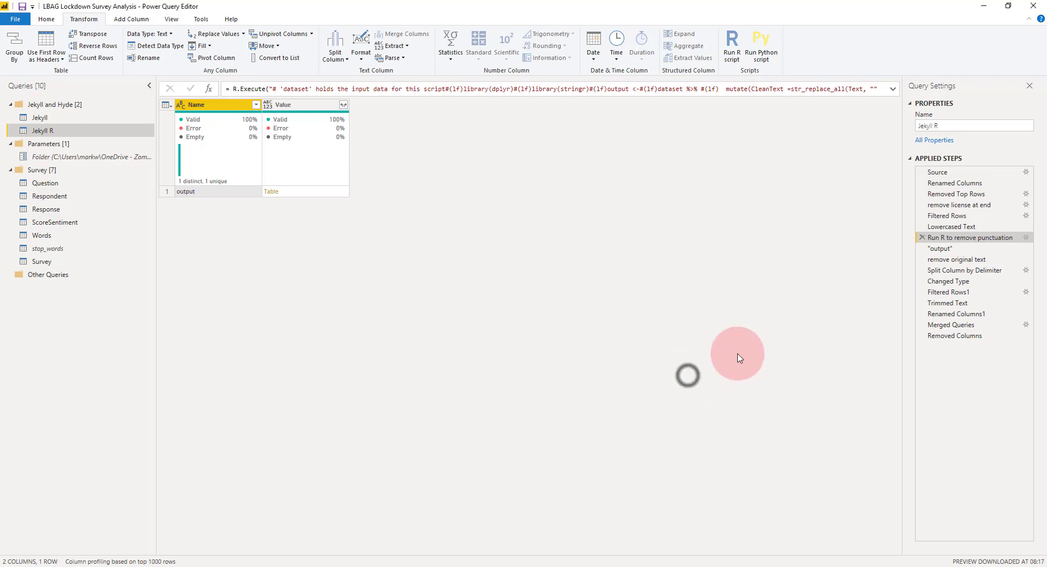
Step: Compare column statistics for the original Text and cleaned CleanText columns in the output step
left_click(938, 249)
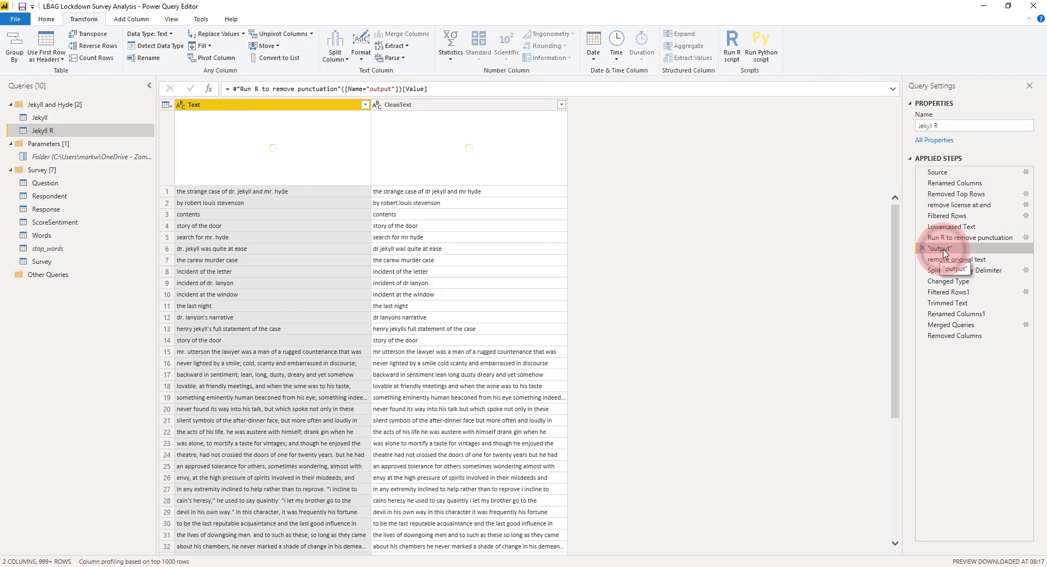
left_click(424, 235)
left_click(275, 105)
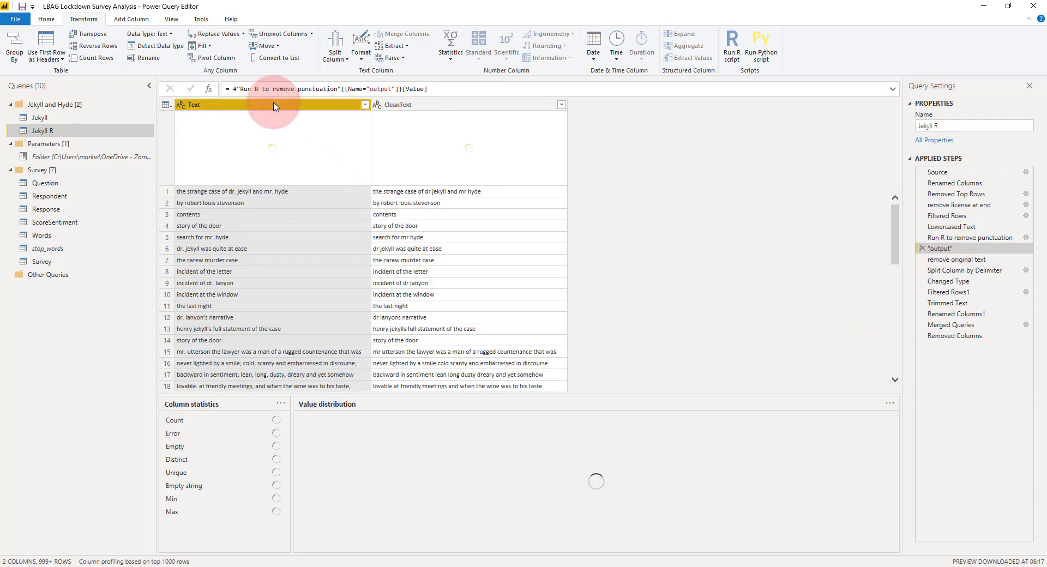
left_click_drag(274, 105, 298, 263)
left_click(456, 105)
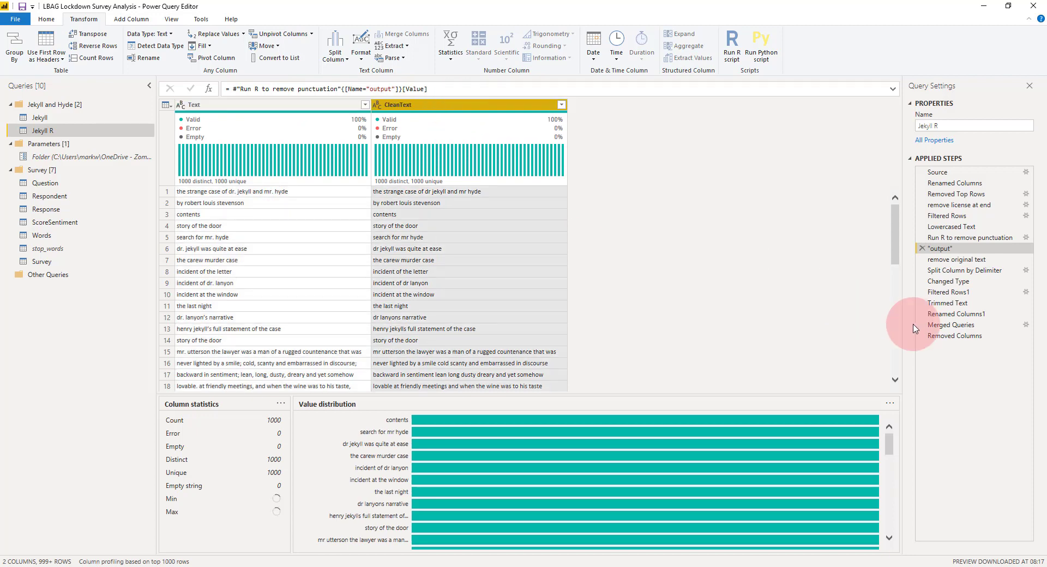
Step: Step through dropping Text and splitting into words, ending on the 720-distinct-word Word list
left_click(970, 261)
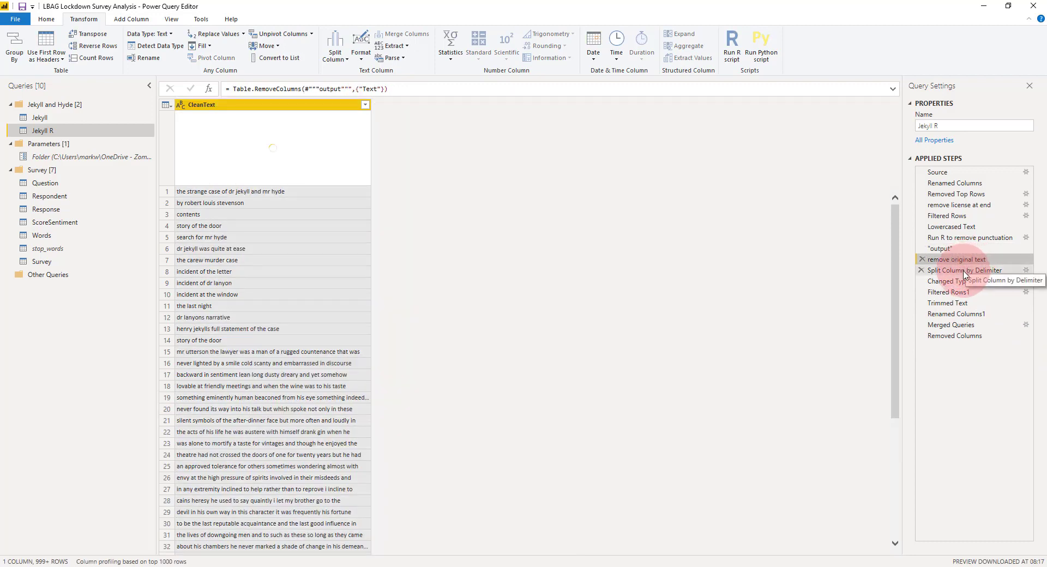
left_click(964, 271)
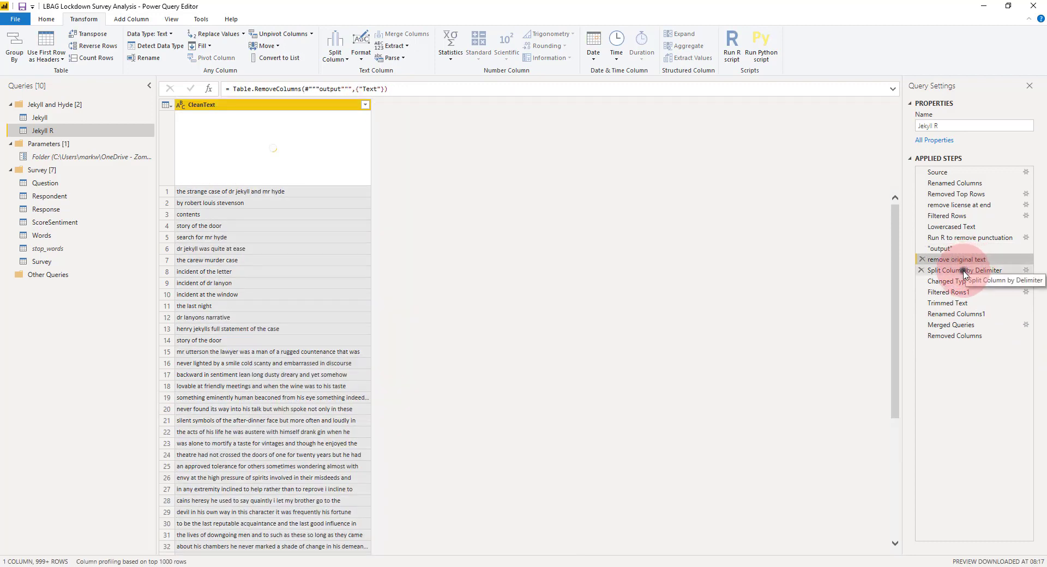
left_click(962, 336)
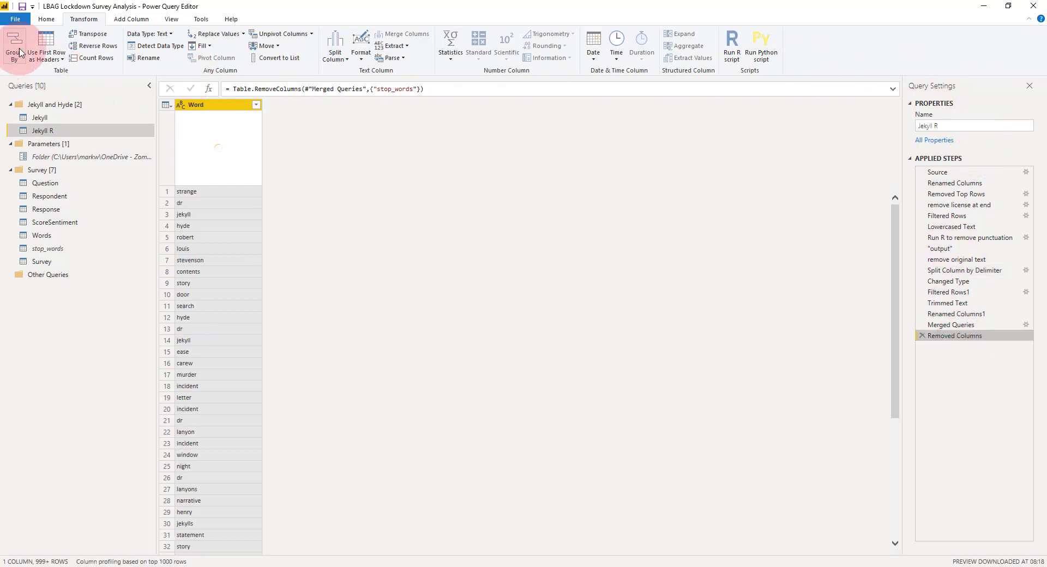
left_click(46, 19)
left_click(23, 58)
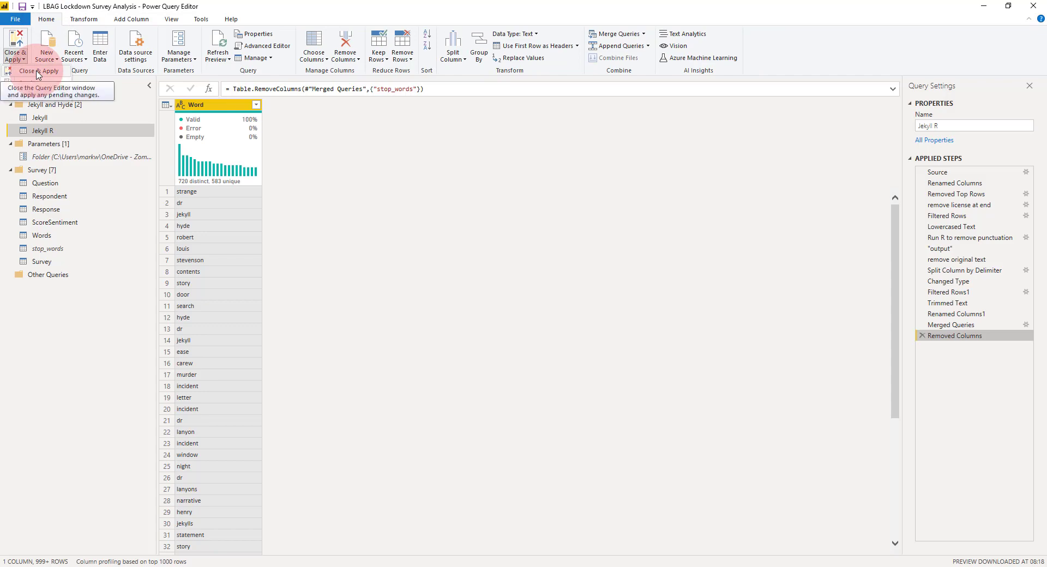
Step: Apply the query changes and view the Jekyll R page's 'Dr Jekyll and Mr Hyde' word cloud
left_click(38, 72)
left_click(612, 547)
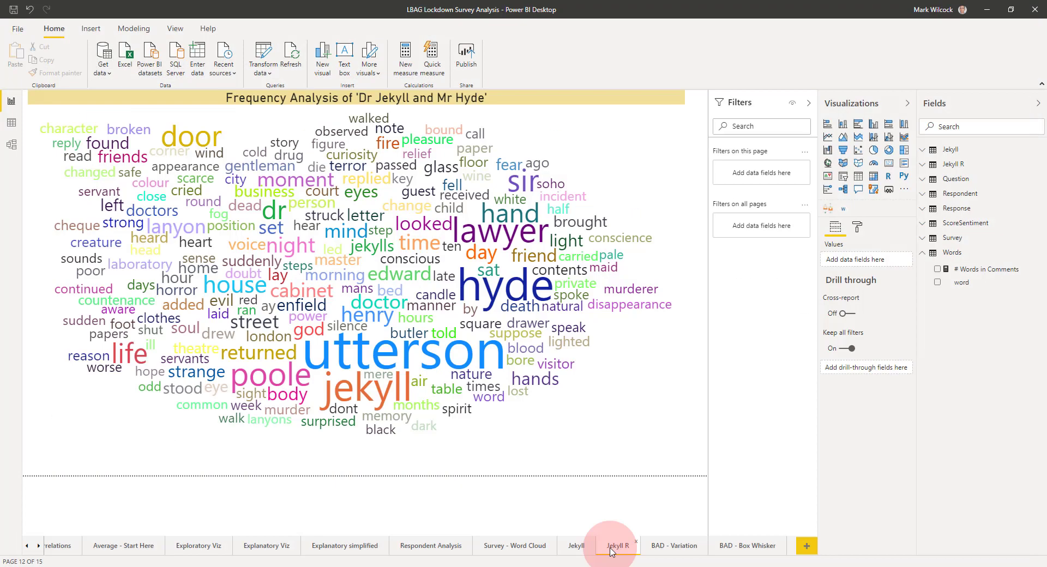